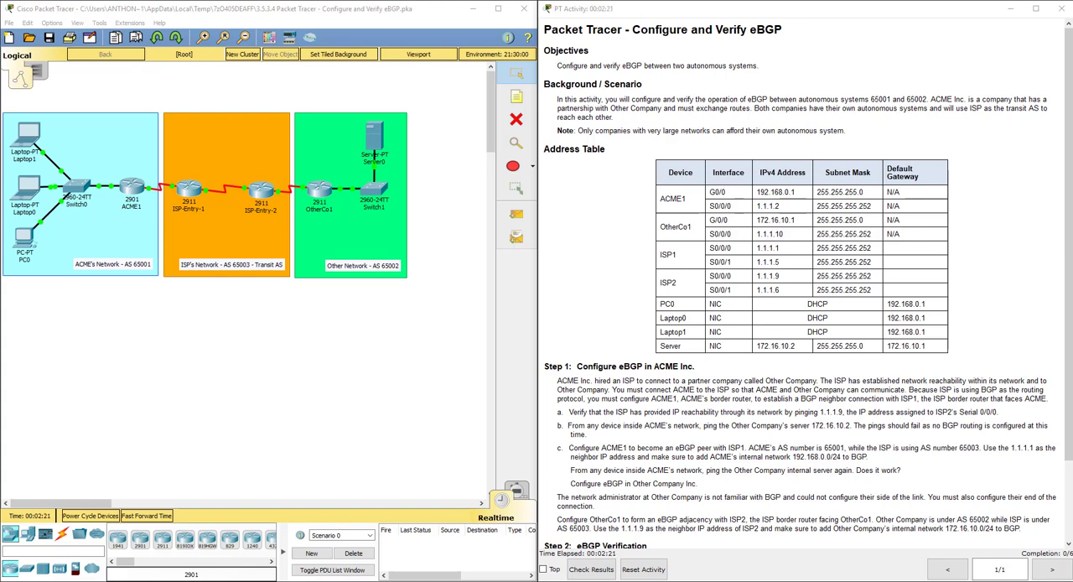
pyautogui.click(281, 355)
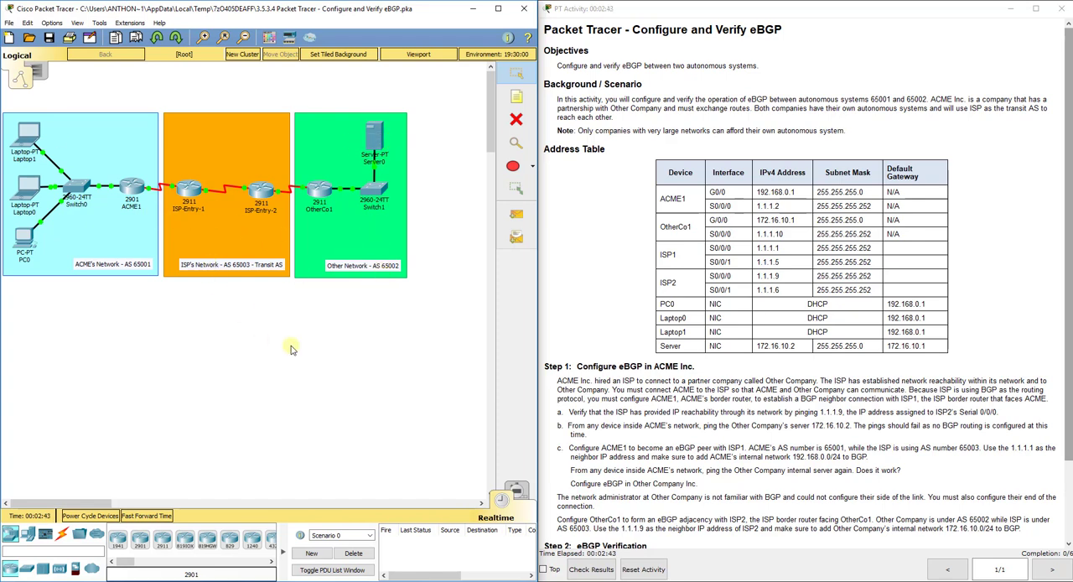
pyautogui.scroll(-3, 748, 394)
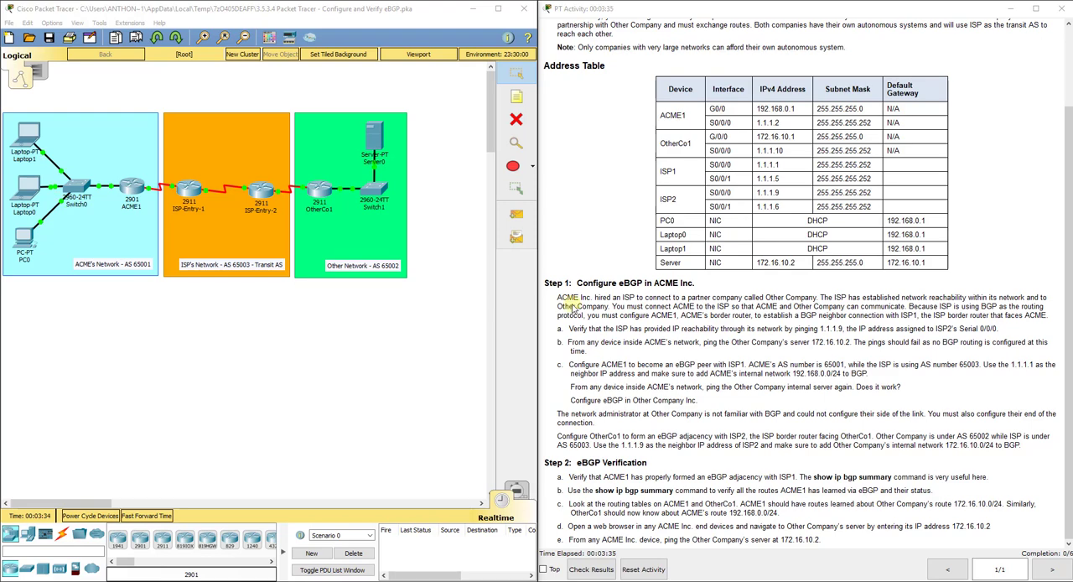
pyautogui.click(72, 335)
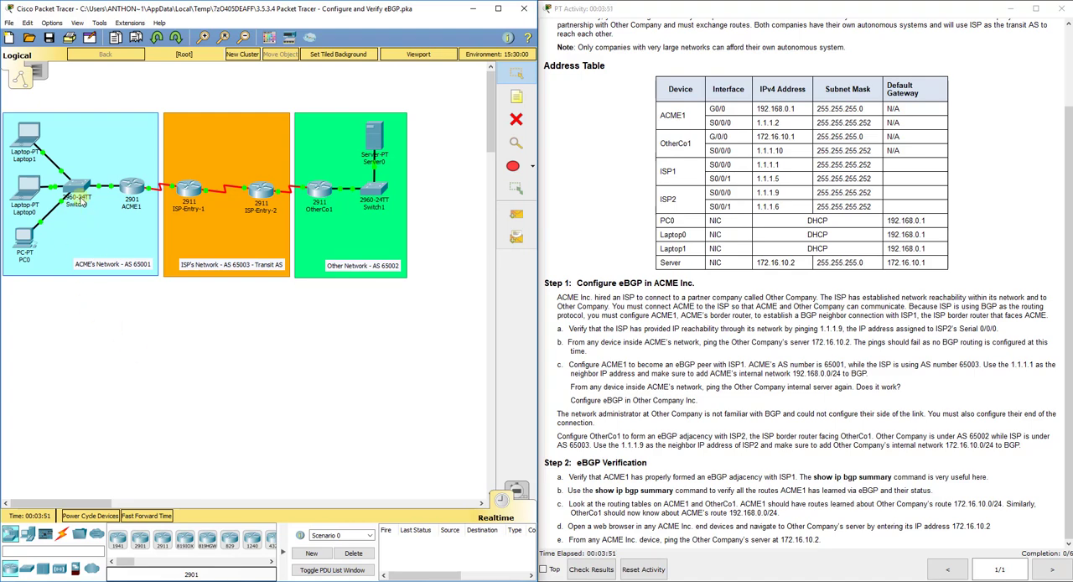
# - Open the ACME1 router's command line and enter global configuration mode
pyautogui.click(132, 189)
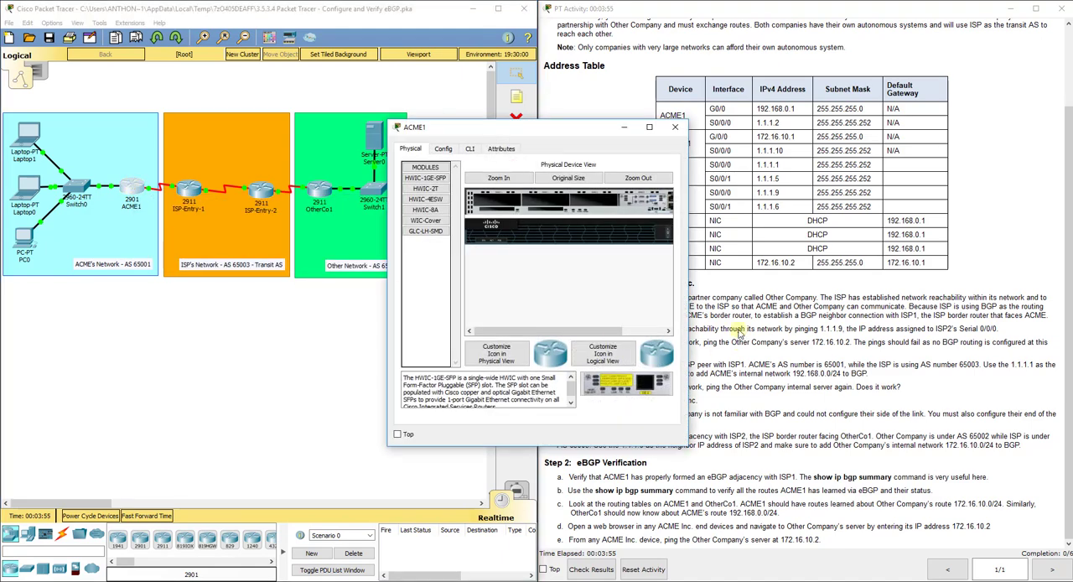
pyautogui.click(788, 379)
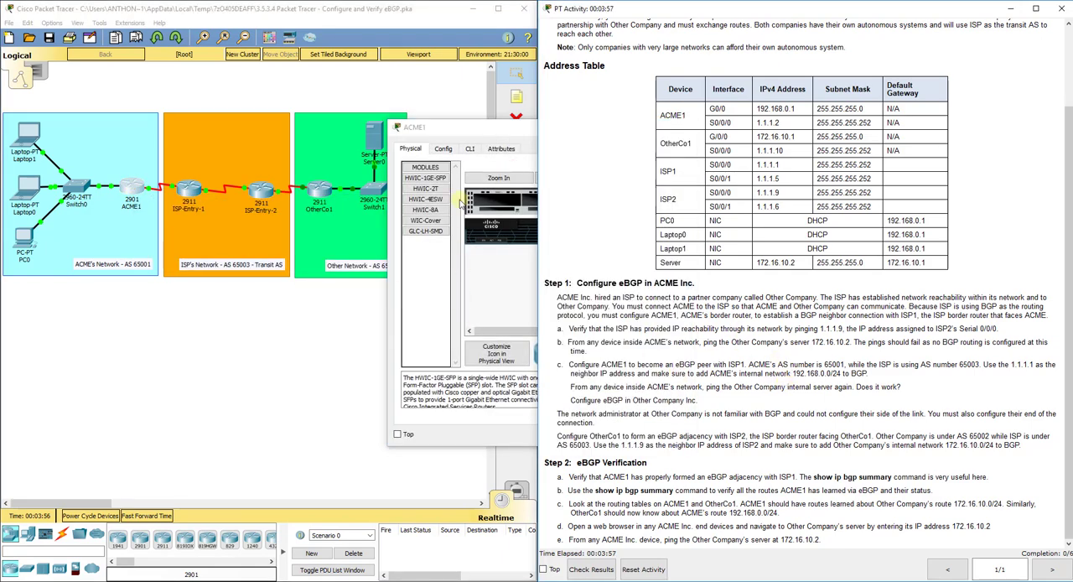
pyautogui.click(470, 149)
pyautogui.moveTo(566, 132); pyautogui.dragTo(609, 81)
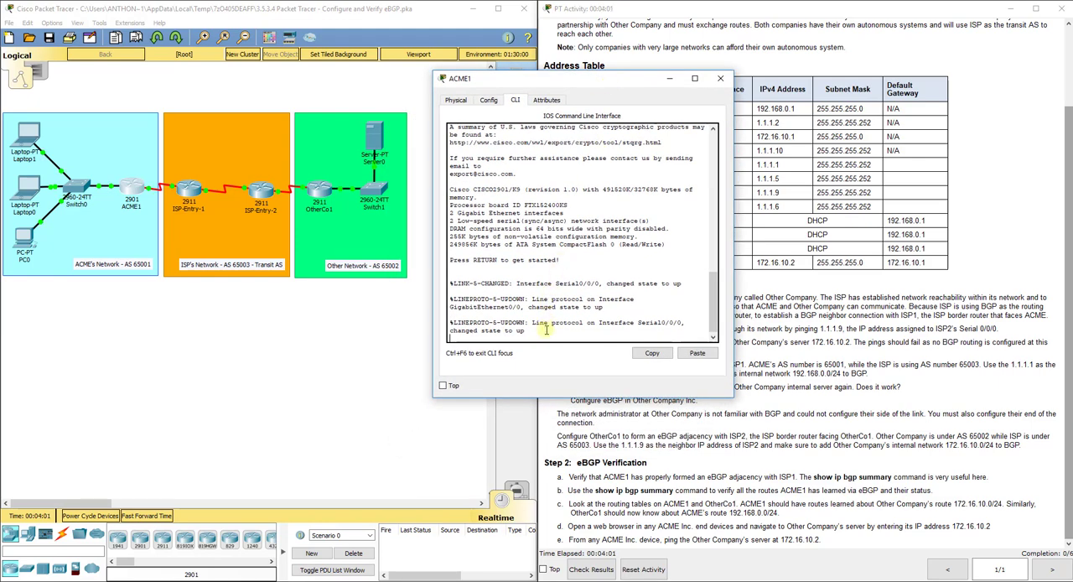
pyautogui.press('Return')
pyautogui.write('en')
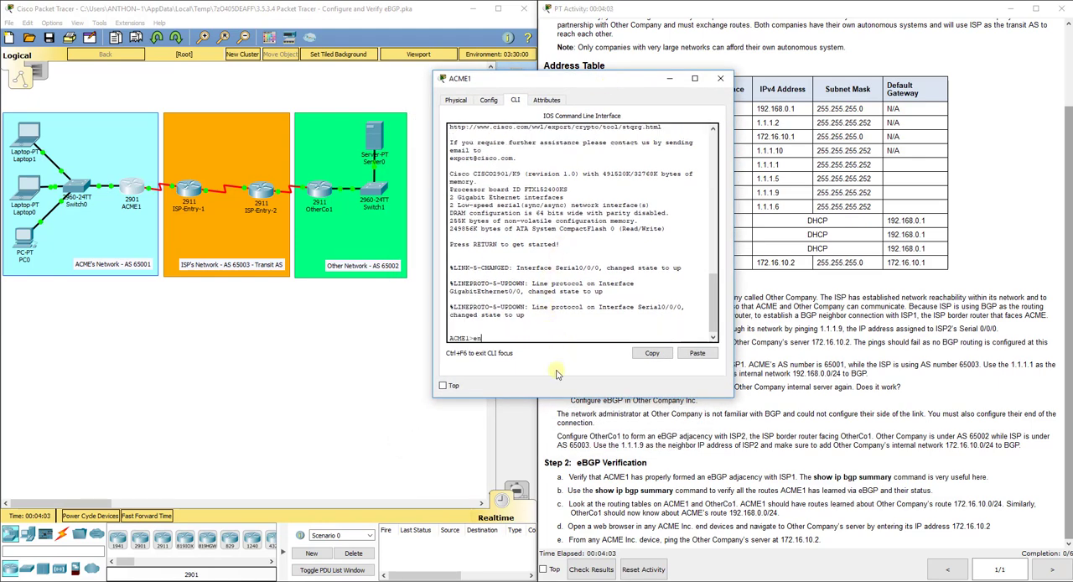
pyautogui.press('Return')
pyautogui.write('config t')
pyautogui.press('Return')
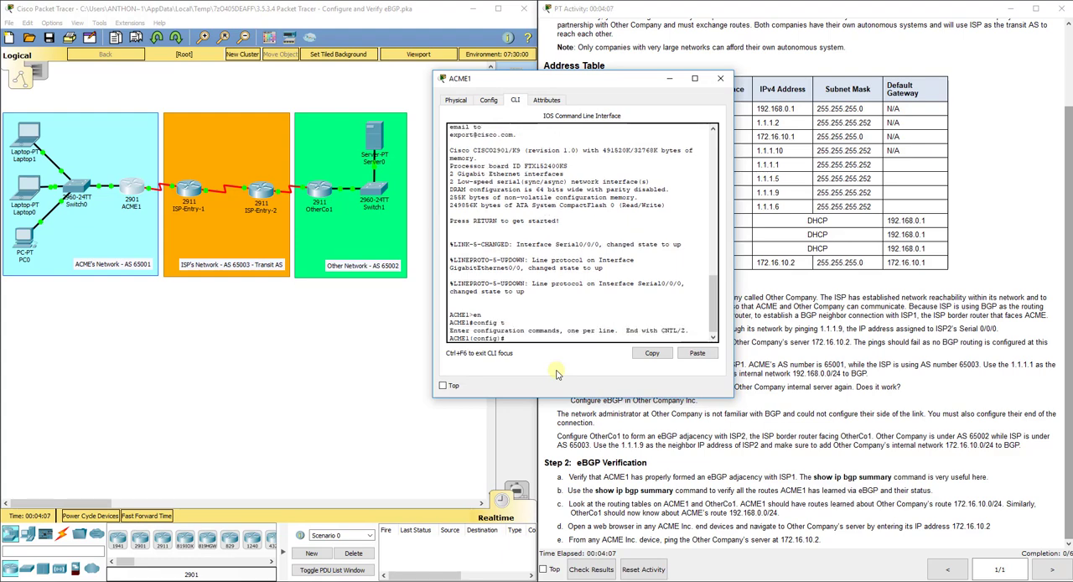
# - Start the BGP routing process on ACME1 with AS number 65001
pyautogui.write('router bgp')
pyautogui.moveTo(586, 80); pyautogui.dragTo(739, 69)
pyautogui.click(201, 267)
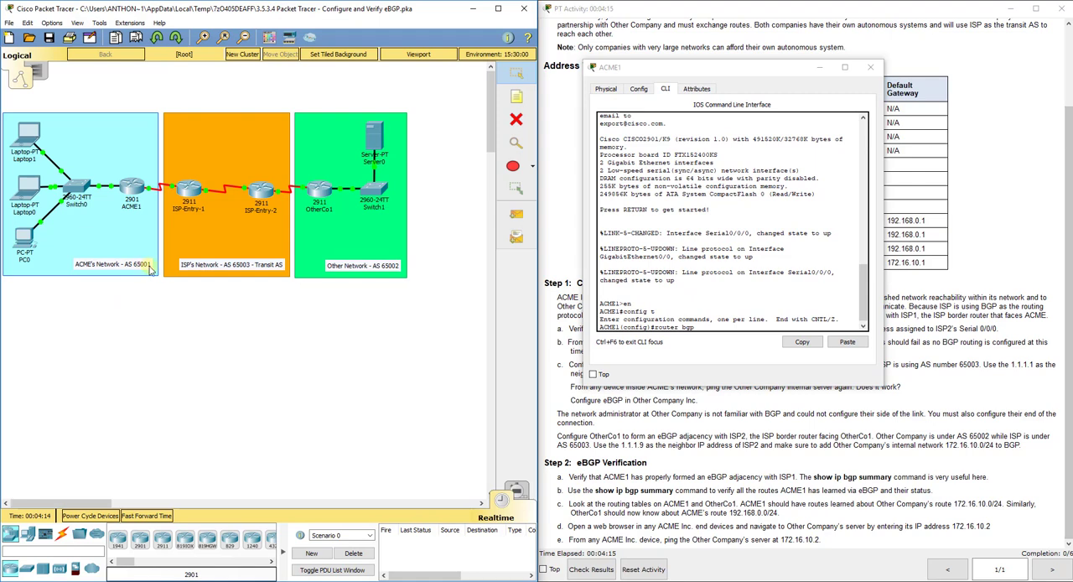
pyautogui.click(702, 328)
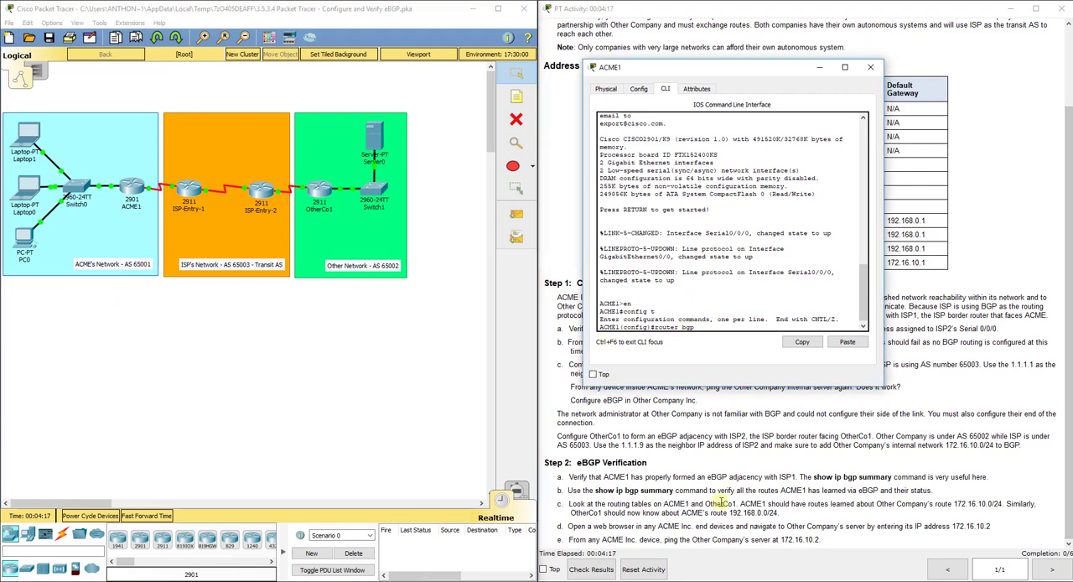
pyautogui.write('65001')
pyautogui.press('Return')
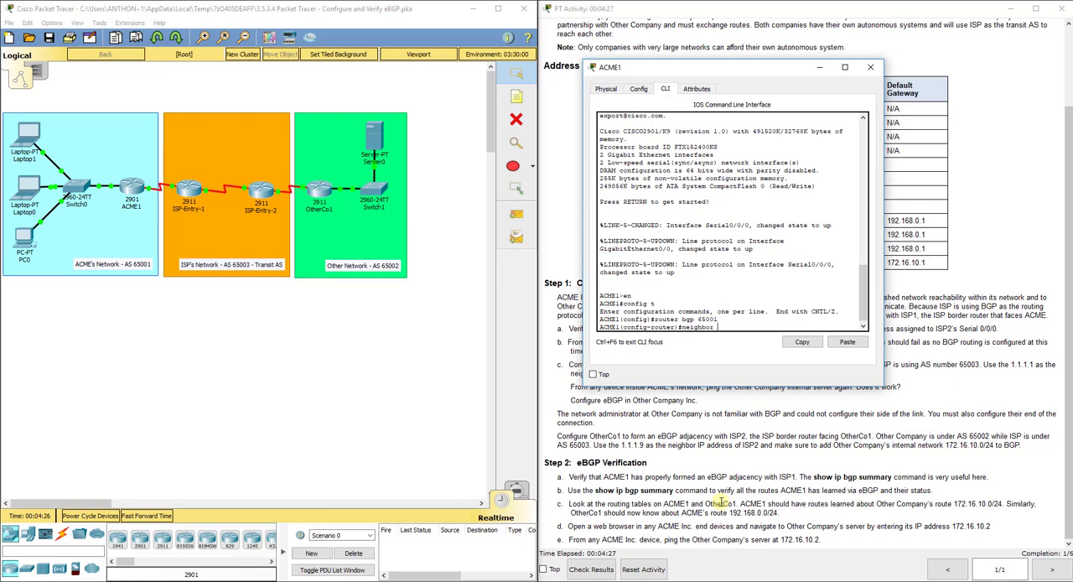
# - Define ISP1's address 1.1.1.1 as ACME1's BGP neighbor with remote AS 65003
pyautogui.click(171, 357)
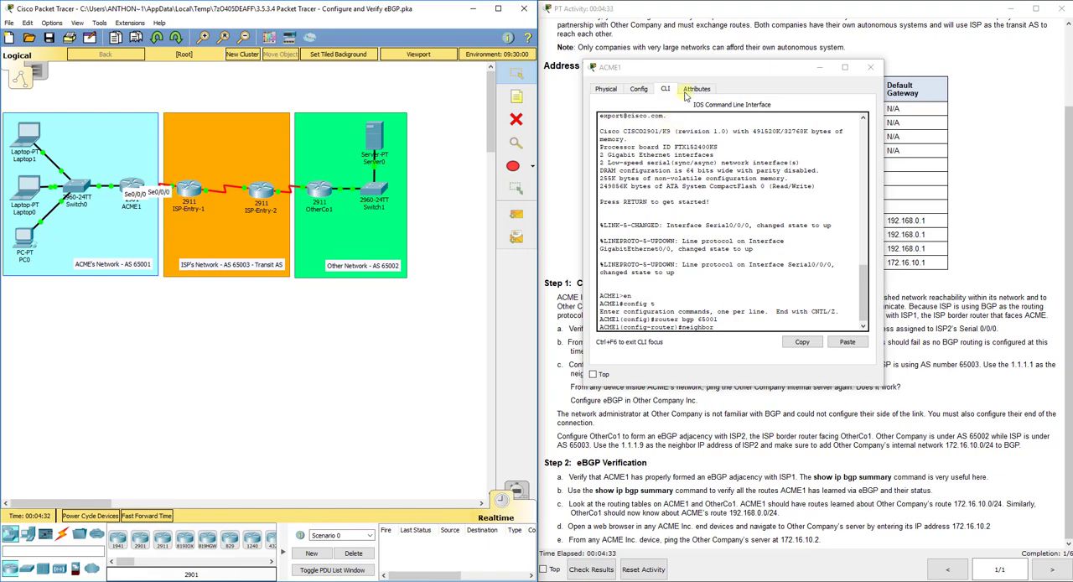
pyautogui.moveTo(706, 72); pyautogui.dragTo(358, 85)
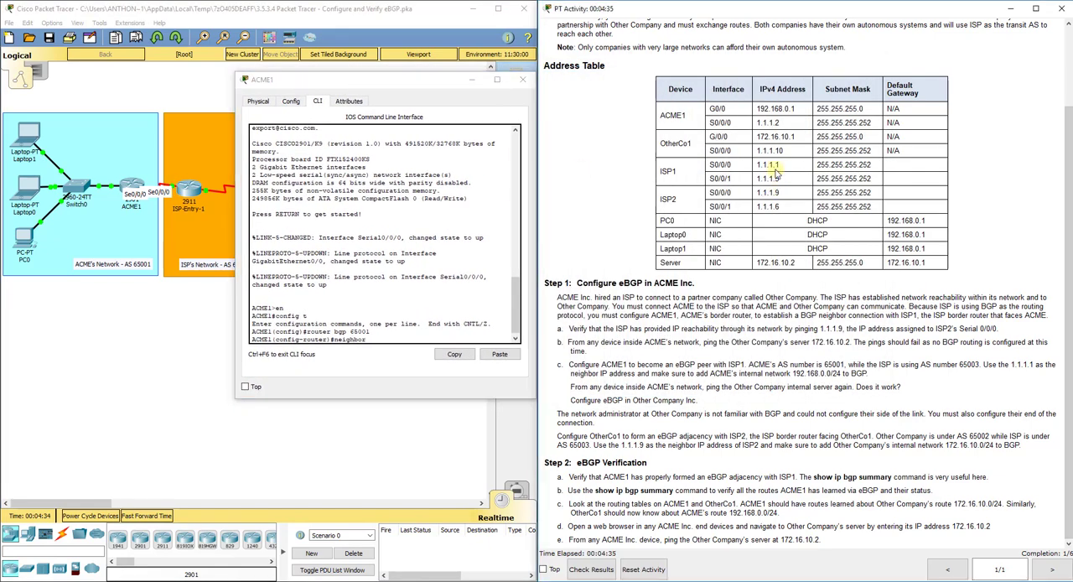
pyautogui.moveTo(779, 165); pyautogui.dragTo(757, 165)
pyautogui.click(373, 339)
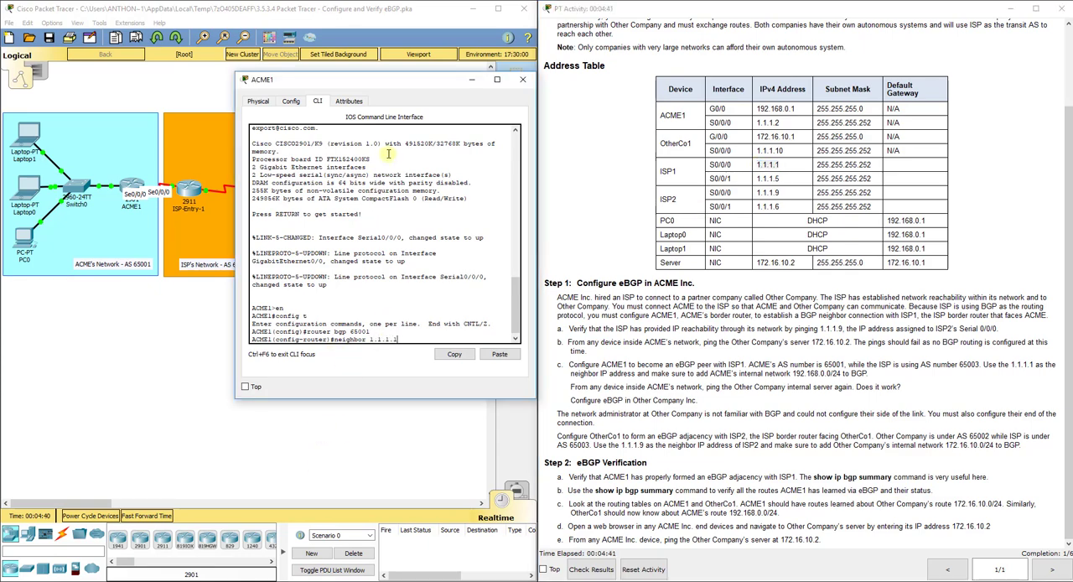
pyautogui.moveTo(382, 82); pyautogui.dragTo(723, 64)
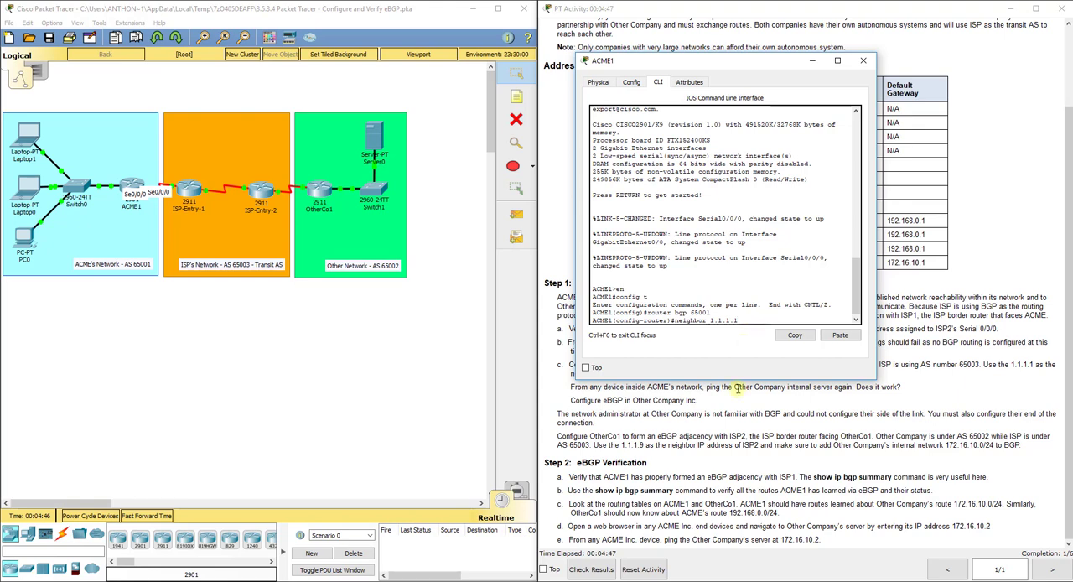
pyautogui.write('emote-as')
pyautogui.write('65003')
pyautogui.press('Return')
pyautogui.press('Return')
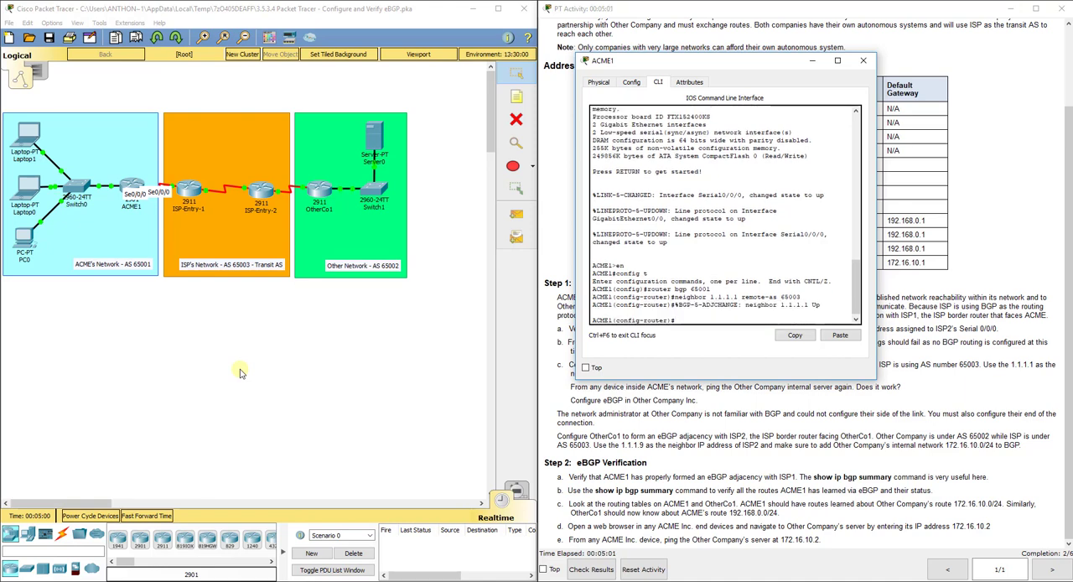
# - Advertise ACME1's internal network 192.168.0.0 with mask 255.255.255.0 in BGP
pyautogui.write('network')
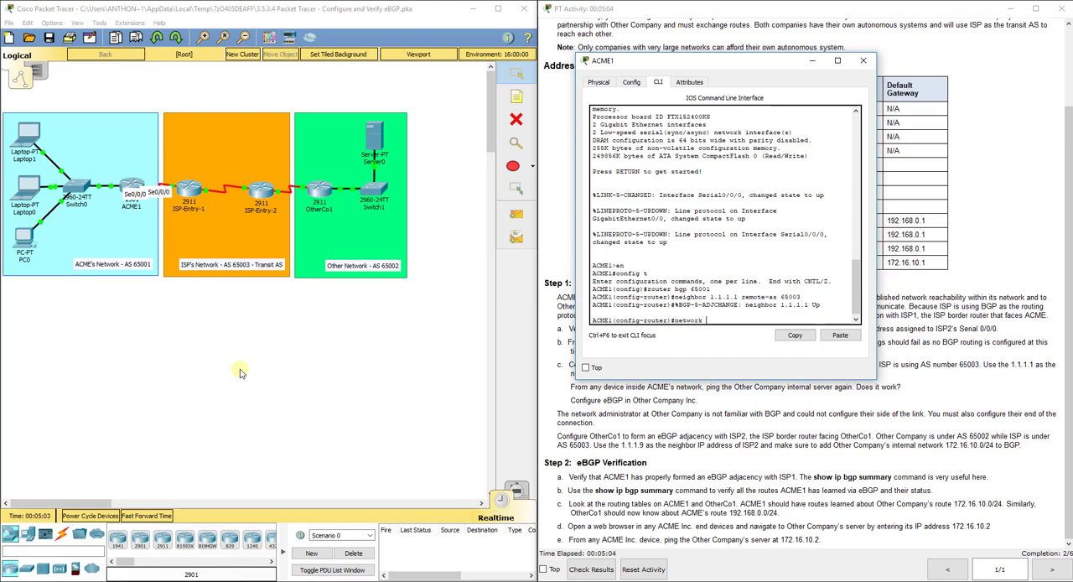
pyautogui.click(114, 191)
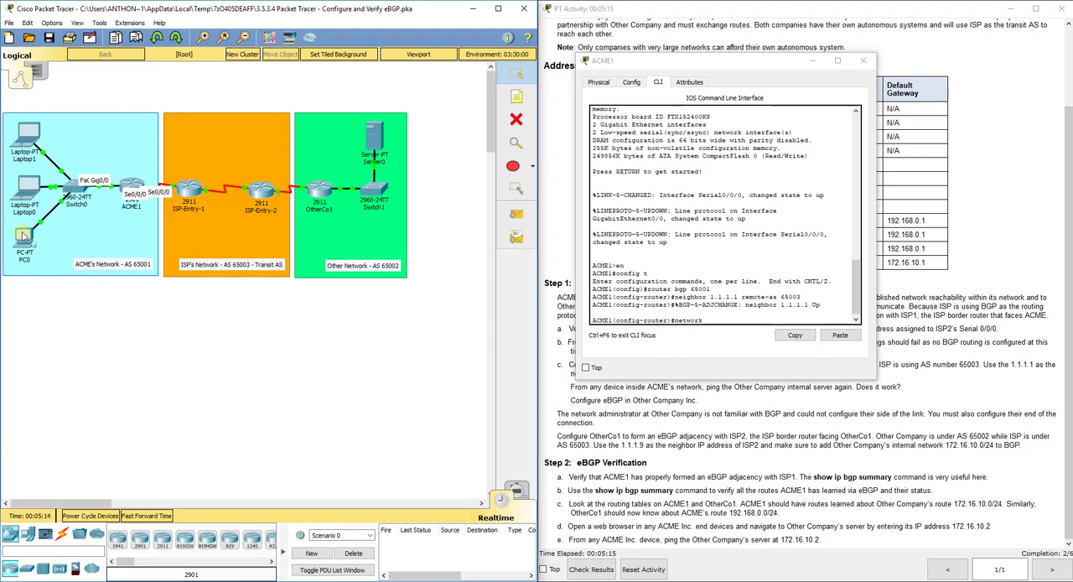
pyautogui.moveTo(680, 59); pyautogui.dragTo(305, 66)
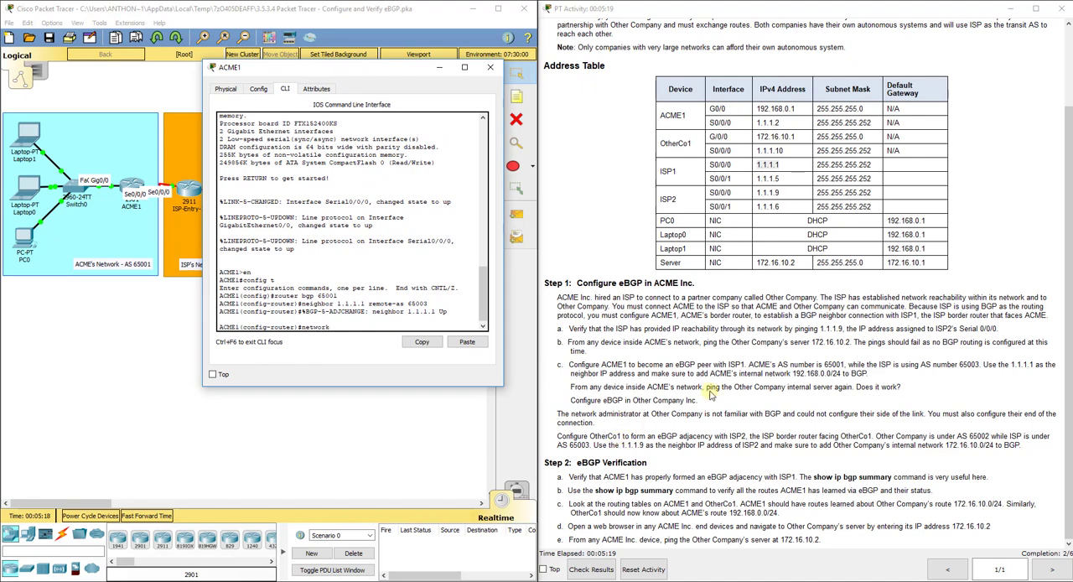
pyautogui.moveTo(841, 373); pyautogui.dragTo(803, 371)
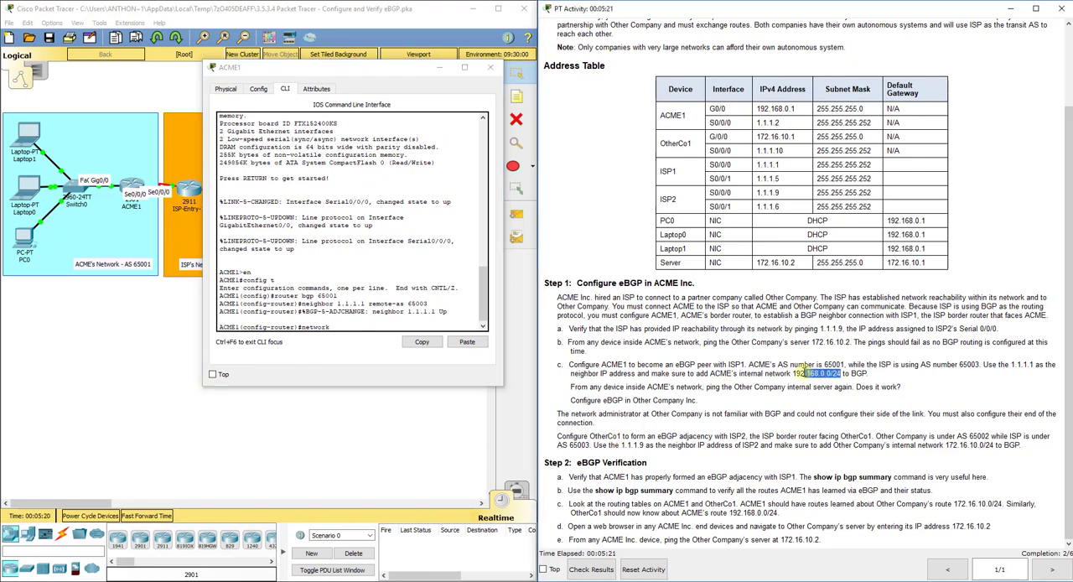
pyautogui.click(343, 374)
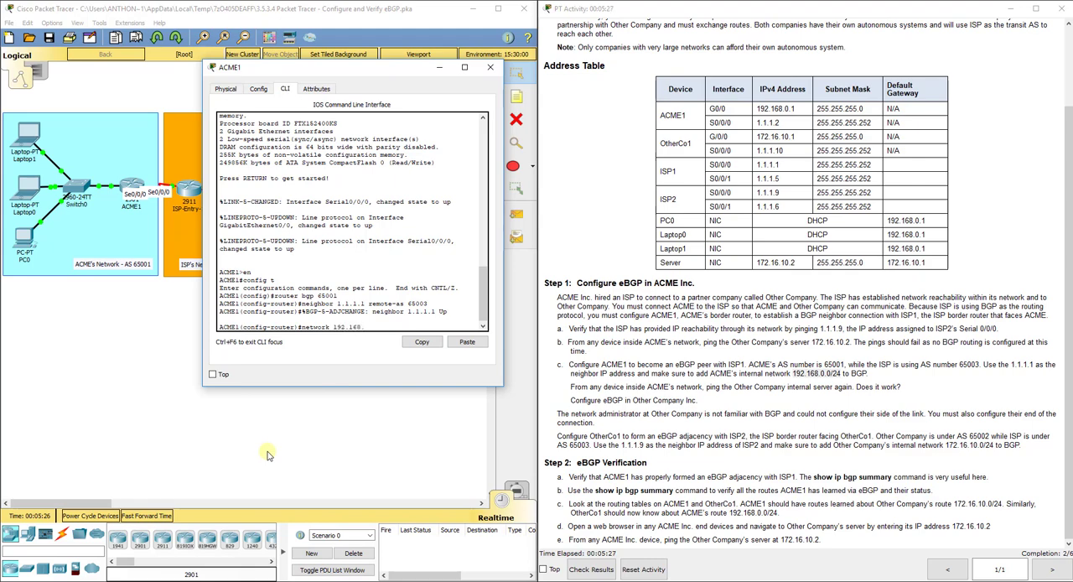
pyautogui.write('192.168.0.0 mask 255.255.255.0')
pyautogui.press('Return')
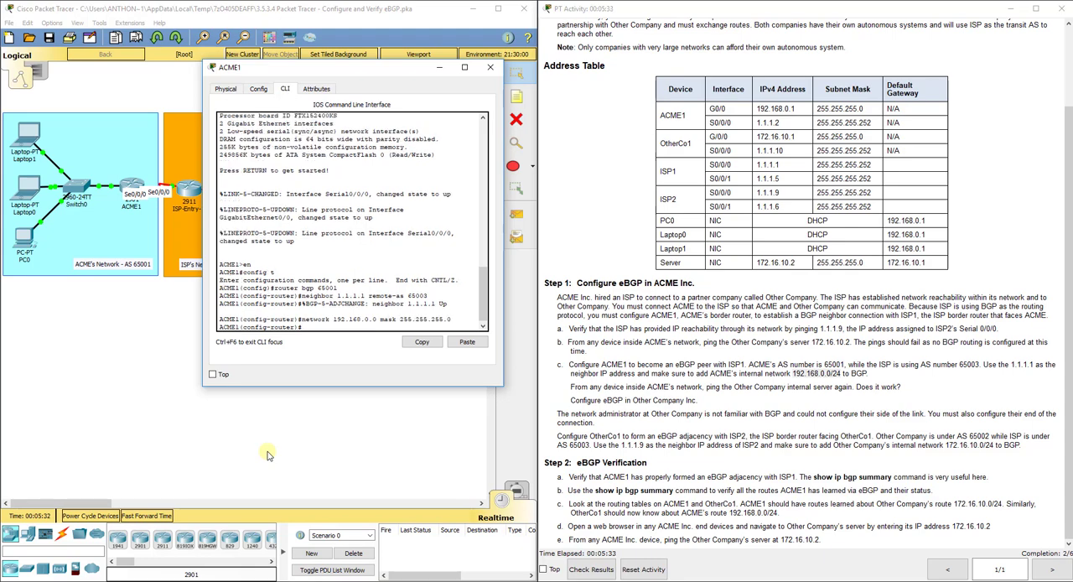
# - Look up the command-line help for the arguments of the network 192.168.0.0 statement and its mask option
pyautogui.press('Up')
pyautogui.press('BackSpace')
pyautogui.press('BackSpace')
pyautogui.press('BackSpace')
pyautogui.press('BackSpace')
pyautogui.press('BackSpace')
pyautogui.press('BackSpace')
pyautogui.press('BackSpace')
pyautogui.press('BackSpace')
pyautogui.press('BackSpace')
pyautogui.press('BackSpace')
pyautogui.press('BackSpace')
pyautogui.press('BackSpace')
pyautogui.press('BackSpace')
pyautogui.press('BackSpace')
pyautogui.press('BackSpace')
pyautogui.press('BackSpace')
pyautogui.write('?')
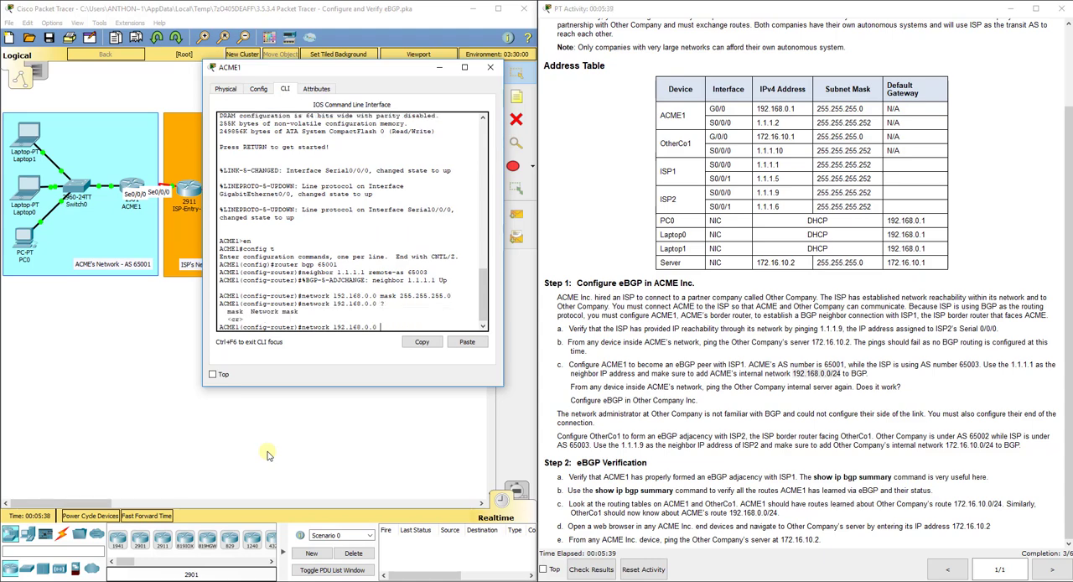
pyautogui.write('mask ?')
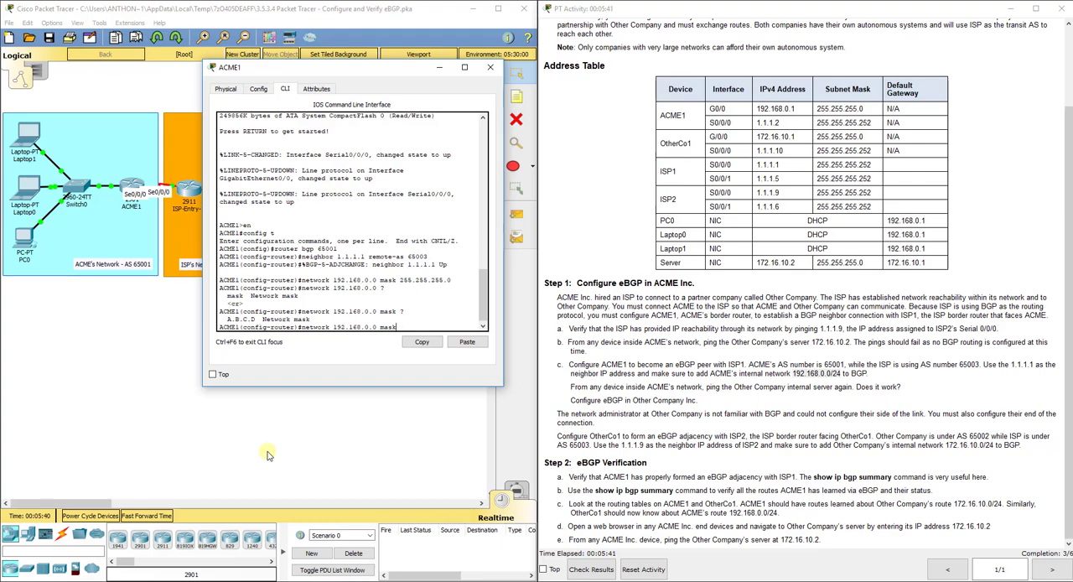
pyautogui.press('BackSpace')
pyautogui.press('BackSpace')
pyautogui.press('BackSpace')
pyautogui.press('BackSpace')
pyautogui.press('BackSpace')
pyautogui.press('BackSpace')
pyautogui.press('BackSpace')
pyautogui.press('BackSpace')
pyautogui.press('BackSpace')
pyautogui.press('BackSpace')
pyautogui.press('BackSpace')
pyautogui.press('BackSpace')
pyautogui.press('BackSpace')
pyautogui.press('BackSpace')
pyautogui.press('BackSpace')
pyautogui.press('BackSpace')
pyautogui.press('BackSpace')
pyautogui.press('BackSpace')
pyautogui.press('BackSpace')
pyautogui.press('BackSpace')
# - Exit BGP router configuration on ACME1, review the entered router, neighbor and network commands, and close the router's window
pyautogui.write('exit')
pyautogui.press('Return')
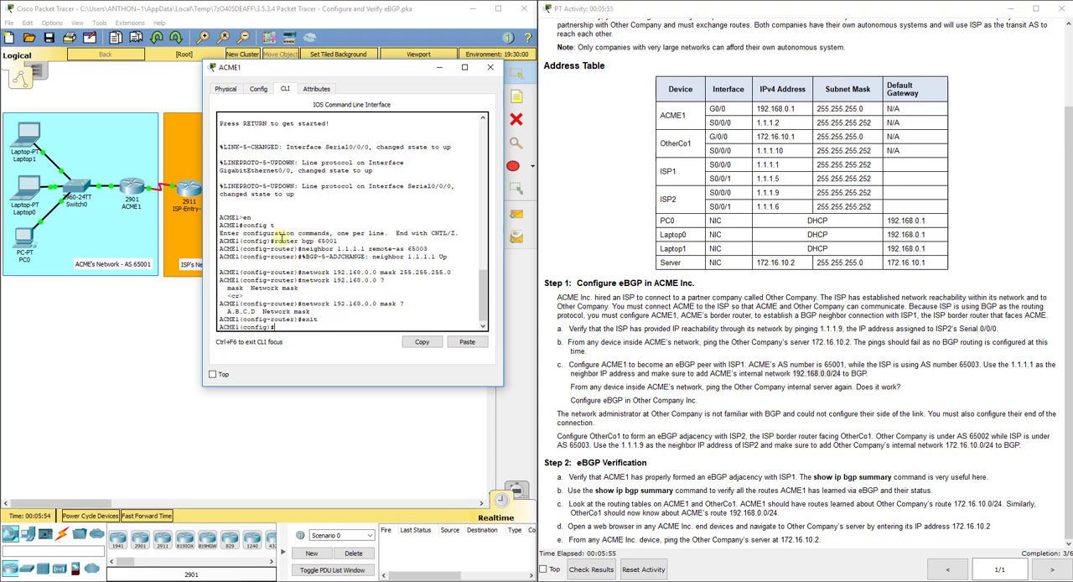
pyautogui.moveTo(271, 241); pyautogui.dragTo(338, 241)
pyautogui.moveTo(300, 249); pyautogui.dragTo(434, 250)
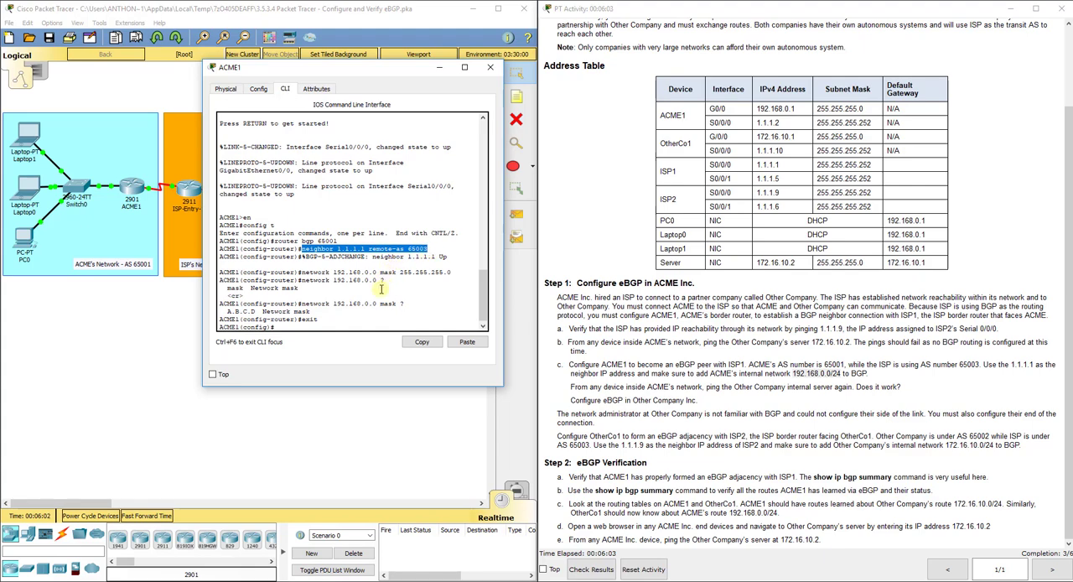
pyautogui.click(373, 259)
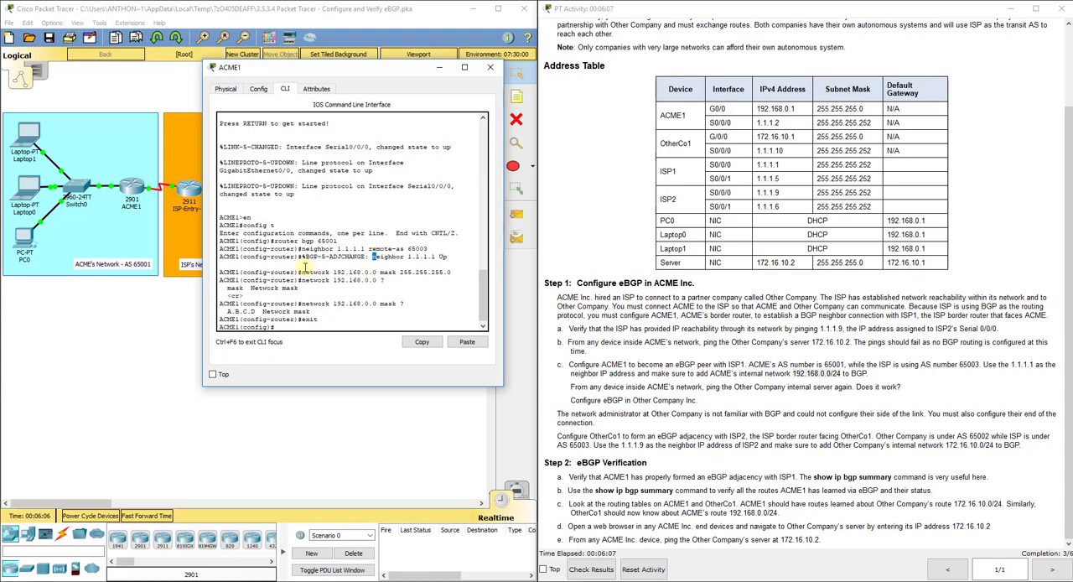
pyautogui.moveTo(302, 271); pyautogui.dragTo(457, 273)
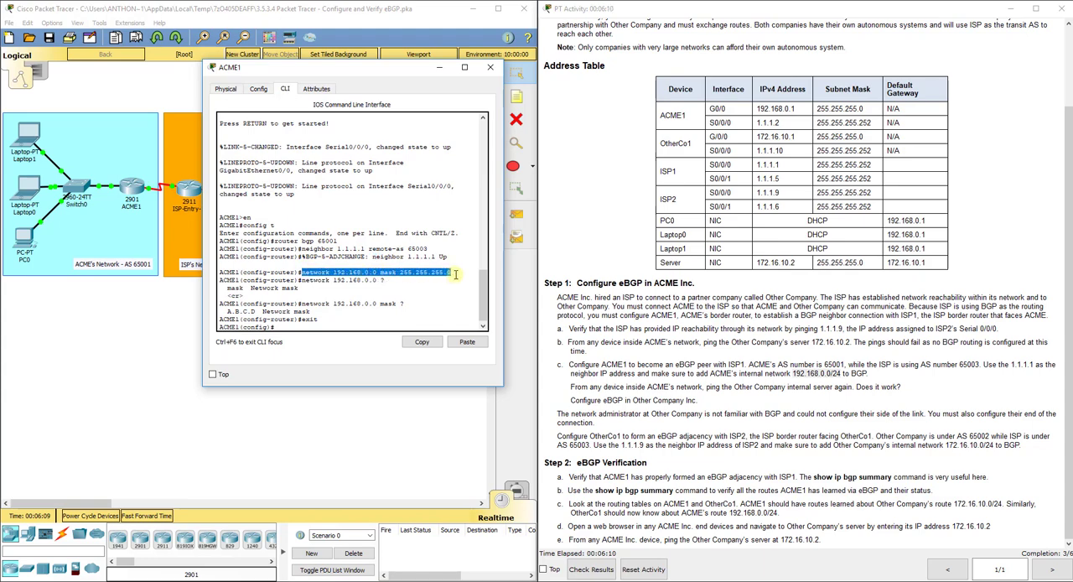
pyautogui.click(491, 69)
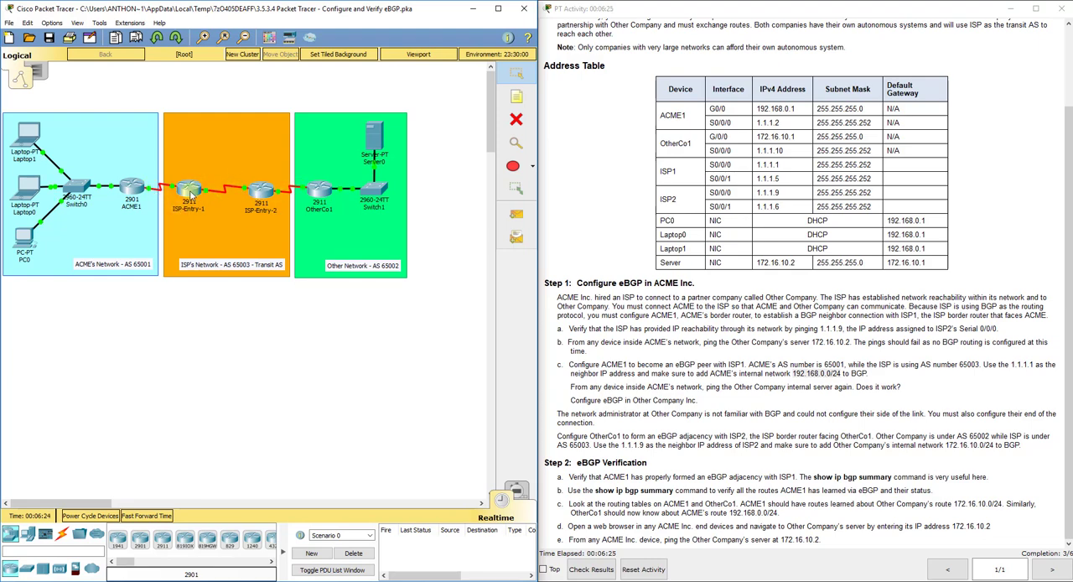
# - On the OtherCo1 router's command line, enter global configuration mode and start the BGP routing process for AS 65002
pyautogui.click(318, 190)
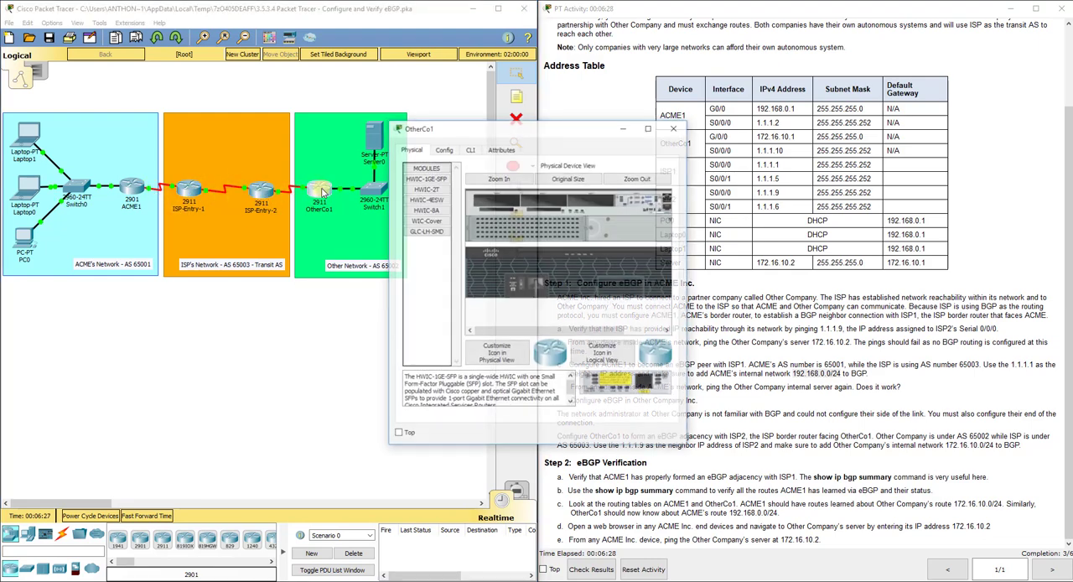
pyautogui.click(470, 151)
pyautogui.press('Return')
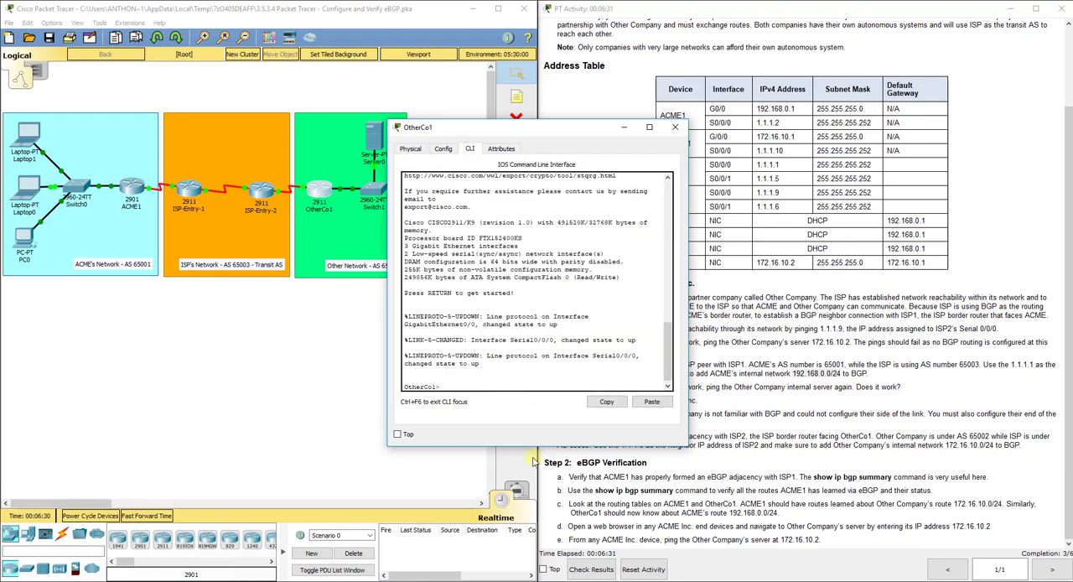
pyautogui.write('en')
pyautogui.press('Return')
pyautogui.write('config t')
pyautogui.press('Return')
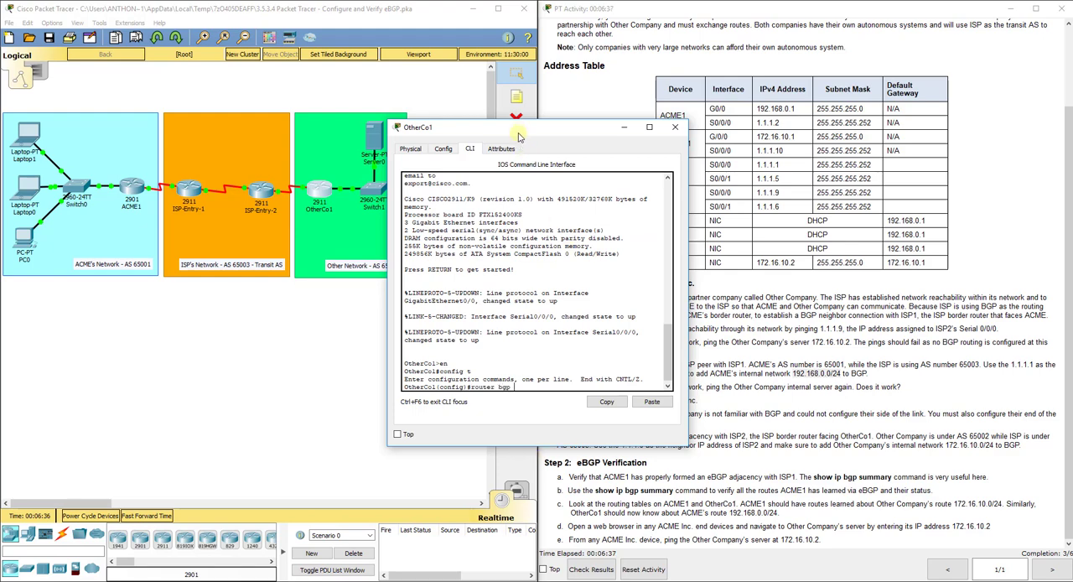
pyautogui.moveTo(516, 129); pyautogui.dragTo(591, 106)
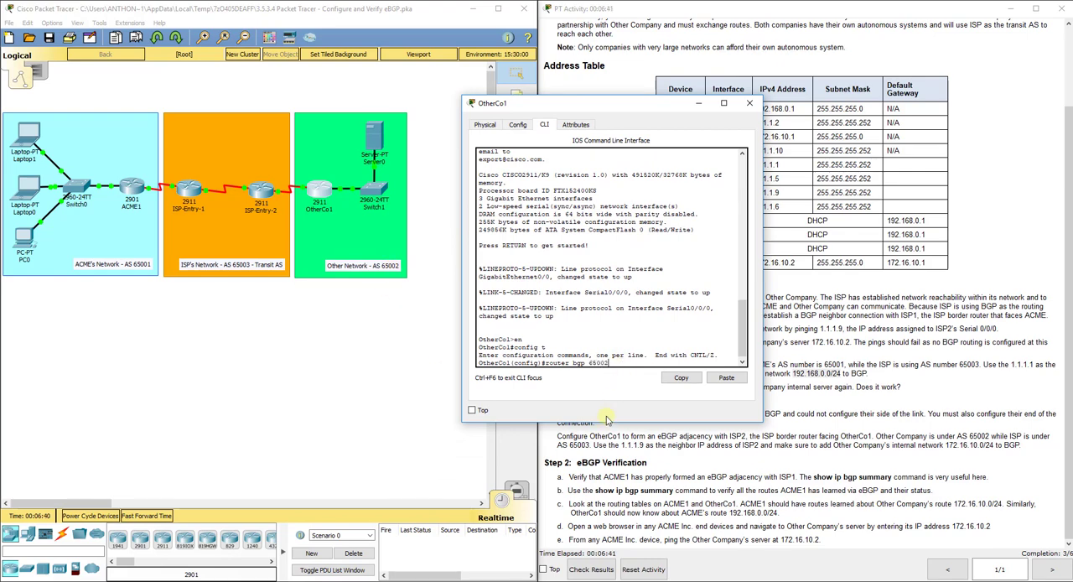
pyautogui.press('Return')
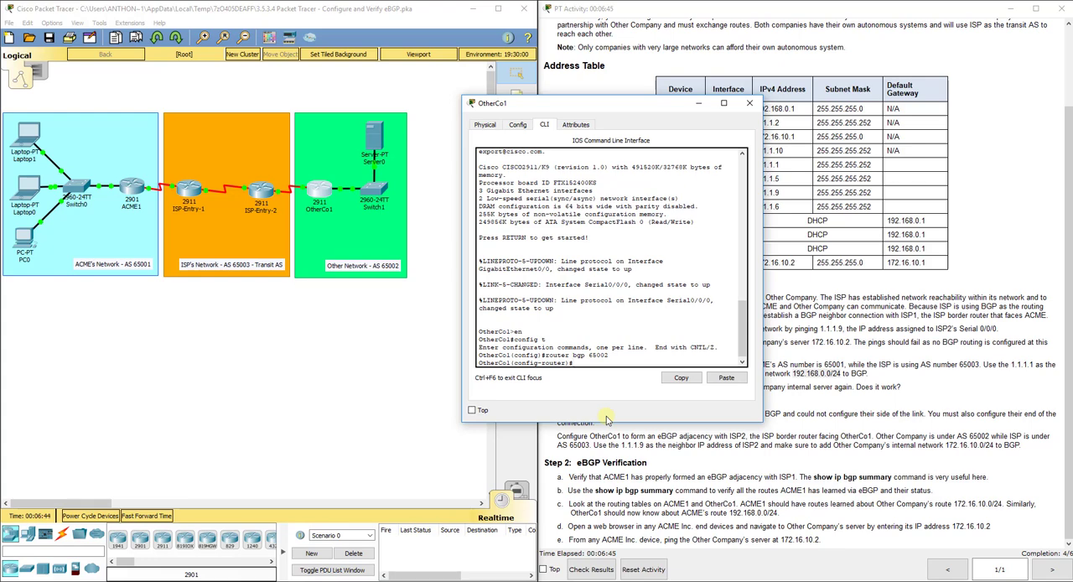
# - Define ISP2's address 1.1.1.9 as OtherCo1's BGP neighbor with remote AS 65003, checking the address table for the neighbor address
pyautogui.write('neighbor')
pyautogui.click(289, 325)
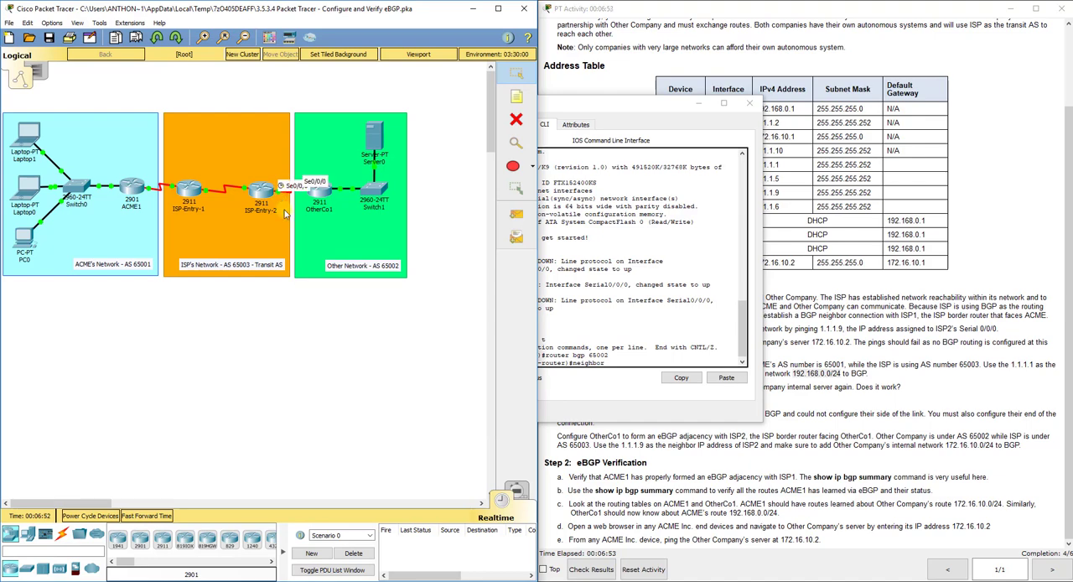
pyautogui.click(810, 176)
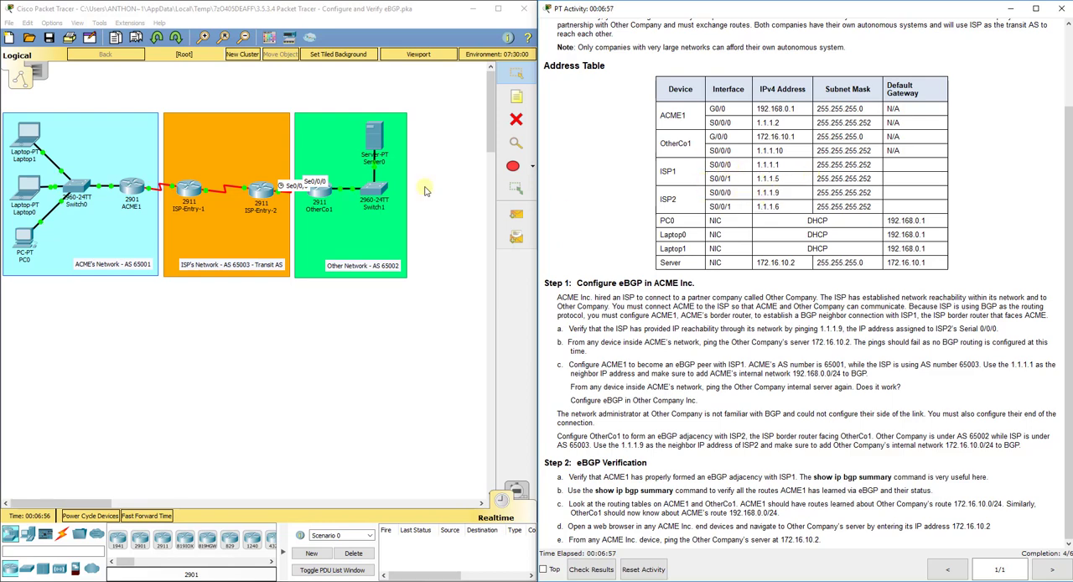
pyautogui.click(326, 191)
pyautogui.moveTo(605, 104); pyautogui.dragTo(528, 94)
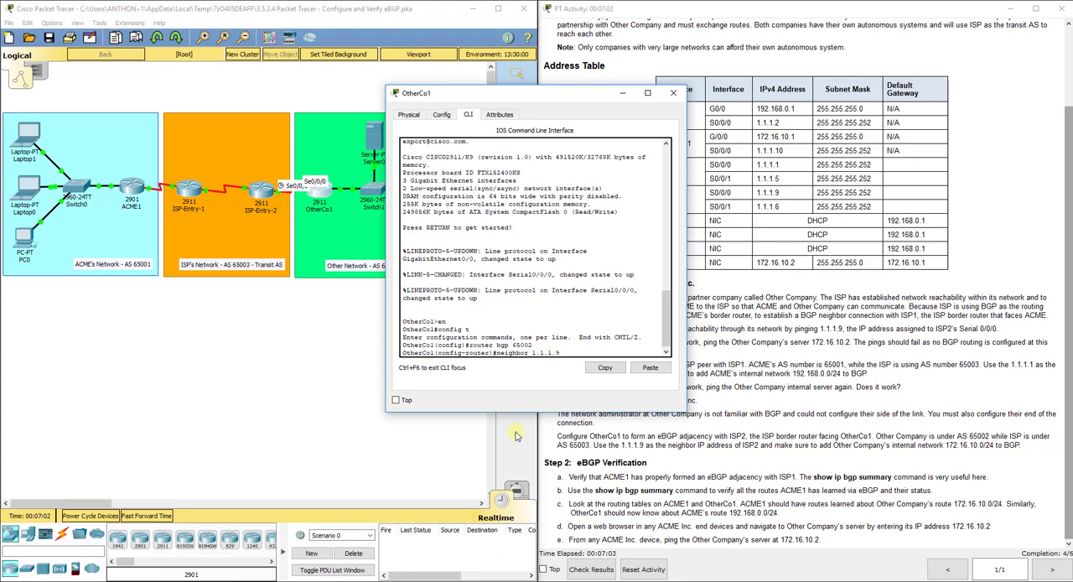
pyautogui.write('remote-as 65003')
pyautogui.press('Return')
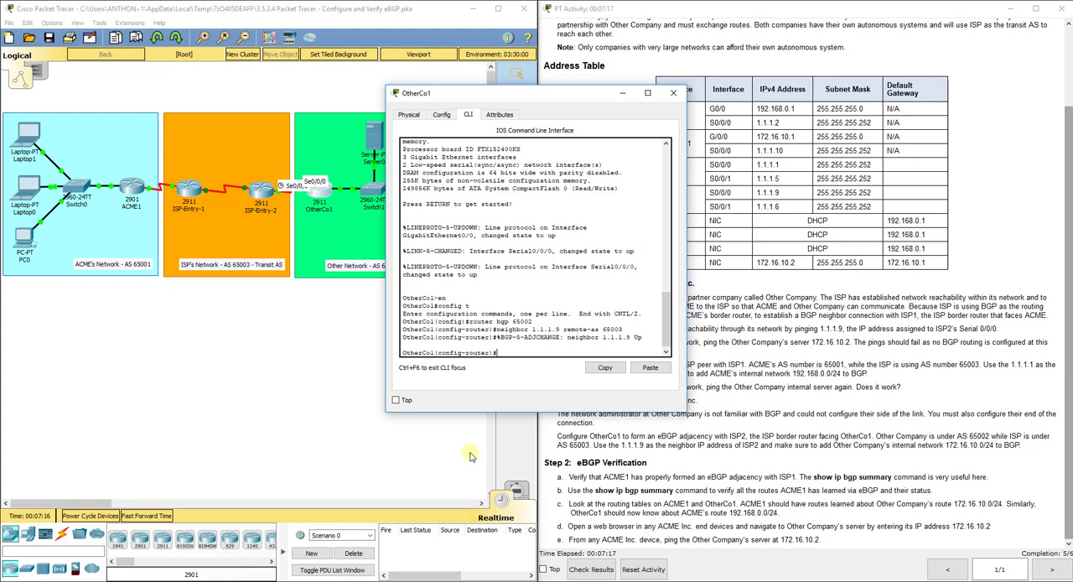
# - Advertise OtherCo1's internal network 172.16.10.0 with mask 255.255.255.0 in BGP and exit the BGP router configuration
pyautogui.write('network')
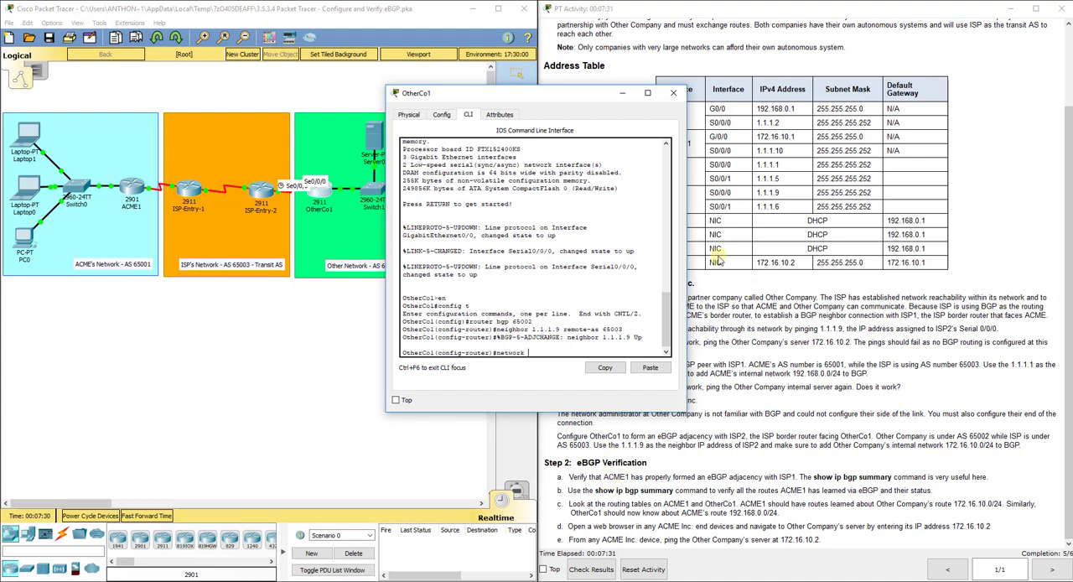
pyautogui.moveTo(525, 92); pyautogui.dragTo(449, 83)
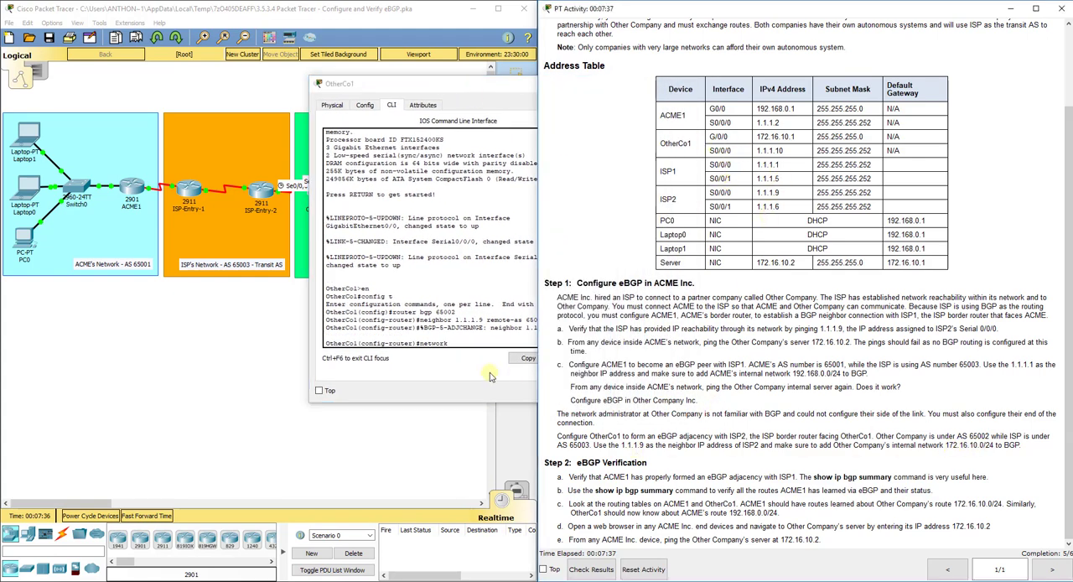
pyautogui.click(469, 342)
pyautogui.write('172.')
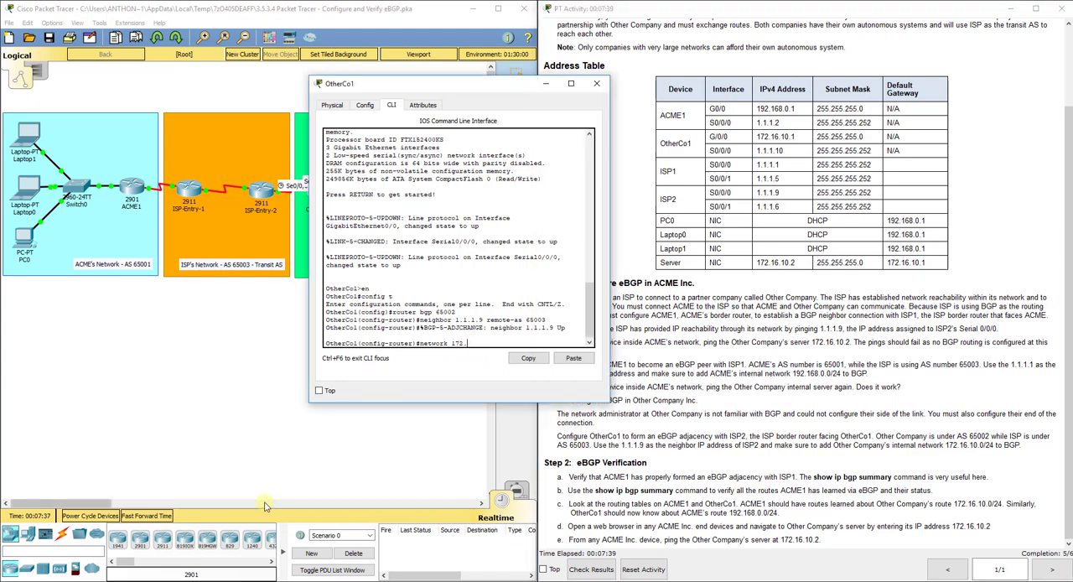
pyautogui.write('16.10.0 mask 255.255.255.0')
pyautogui.press('Return')
pyautogui.write('exit')
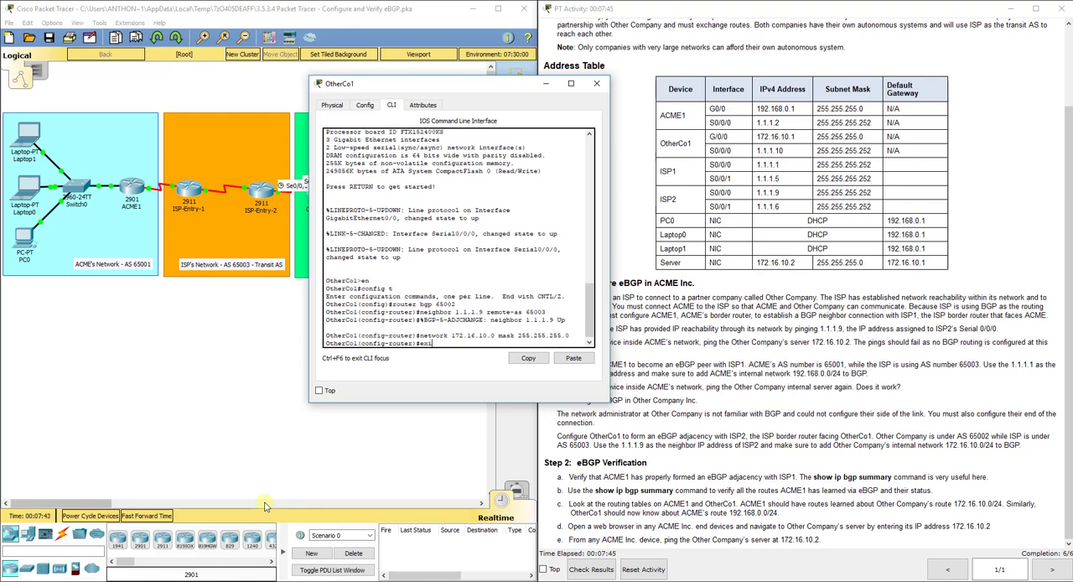
pyautogui.press('Return')
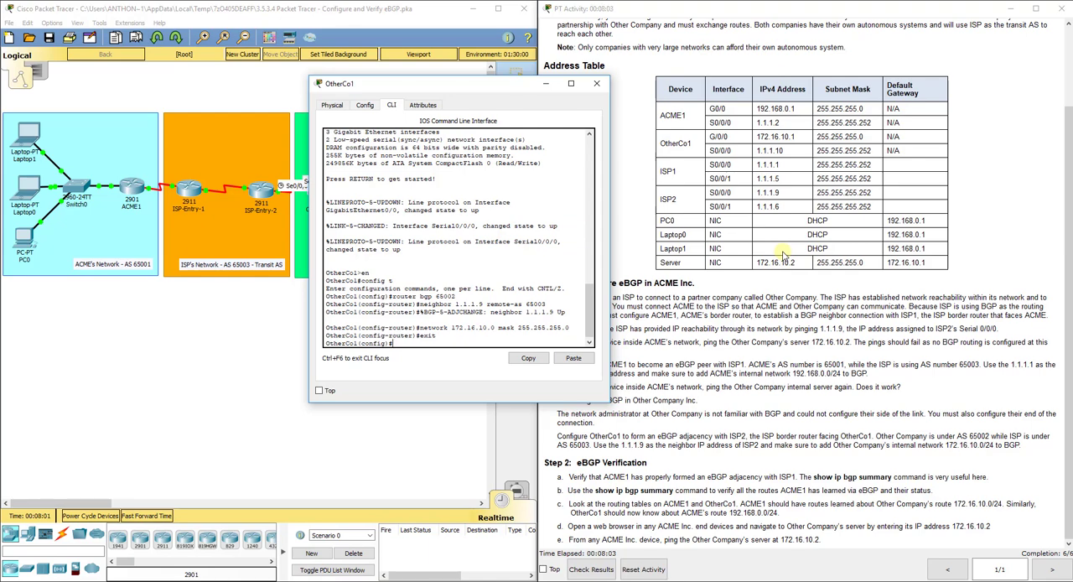
# - Run do show ip bgp summary on OtherCo1 and examine the neighbor's address and AS number, widening the window to fit the table
pyautogui.write('do show ip bgp summary')
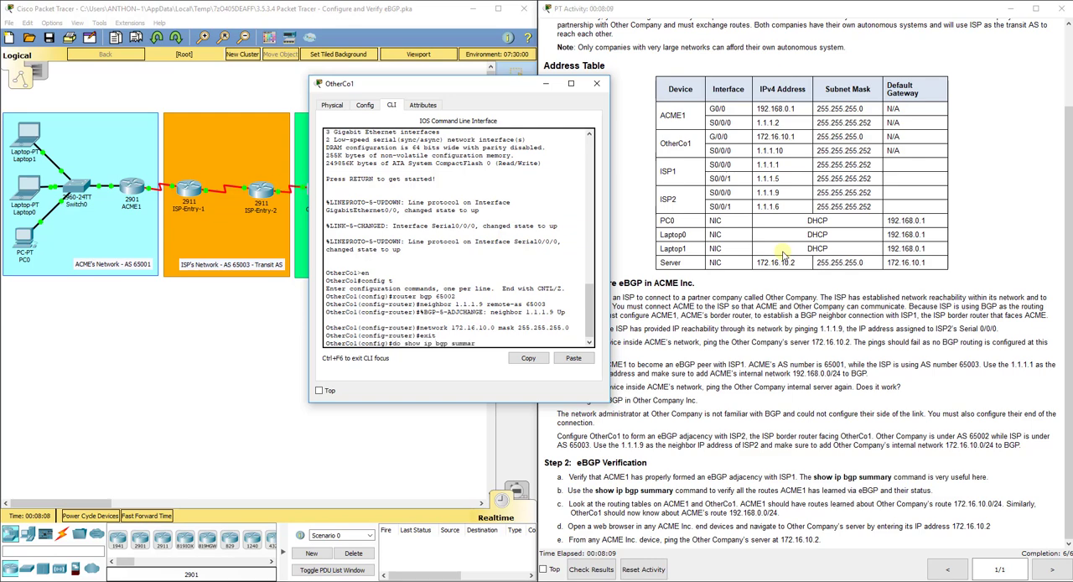
pyautogui.press('Return')
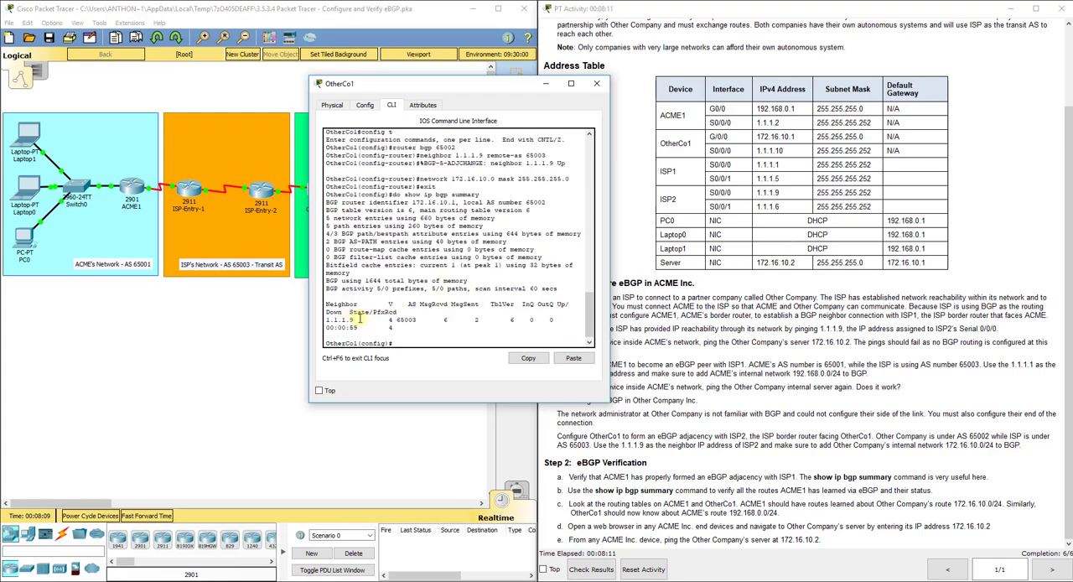
pyautogui.moveTo(362, 320); pyautogui.dragTo(211, 310)
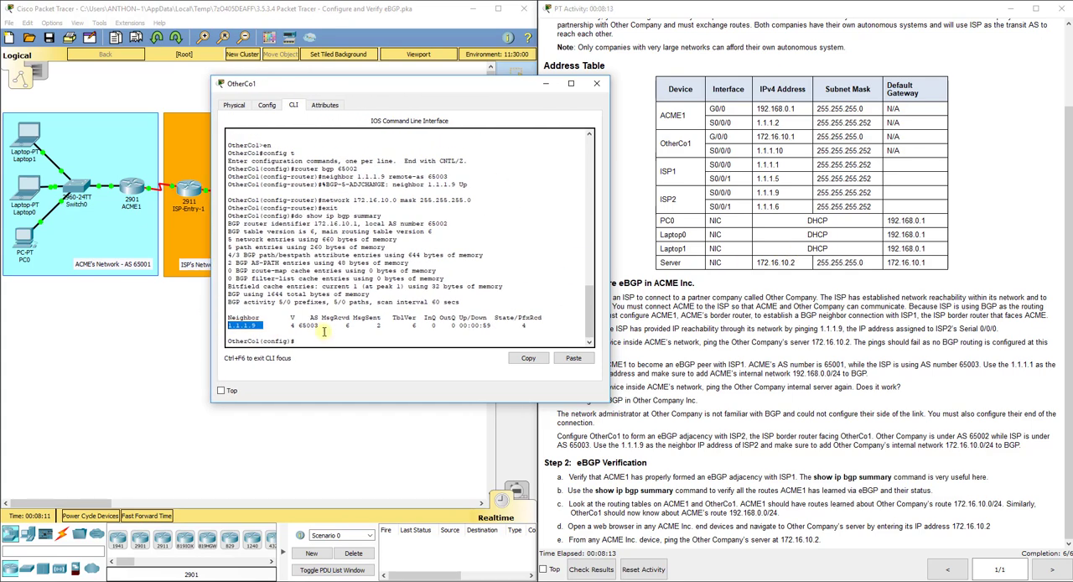
pyautogui.moveTo(321, 326); pyautogui.dragTo(298, 326)
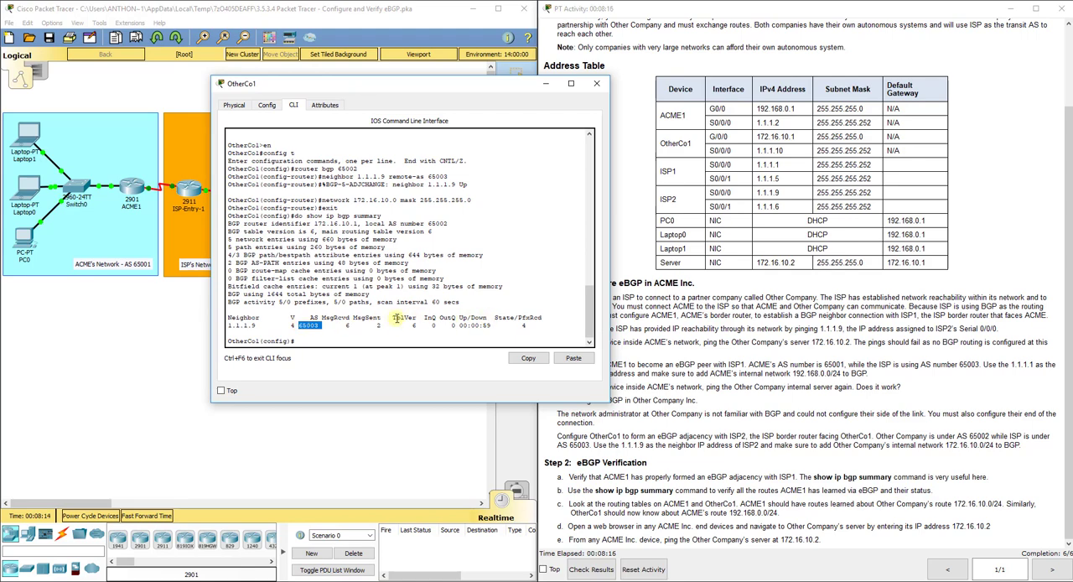
pyautogui.click(324, 346)
# - Run do show ip bgp summary on the ACME1 router and examine its neighbor entry and AS number in a widened window
pyautogui.moveTo(369, 83); pyautogui.dragTo(469, 82)
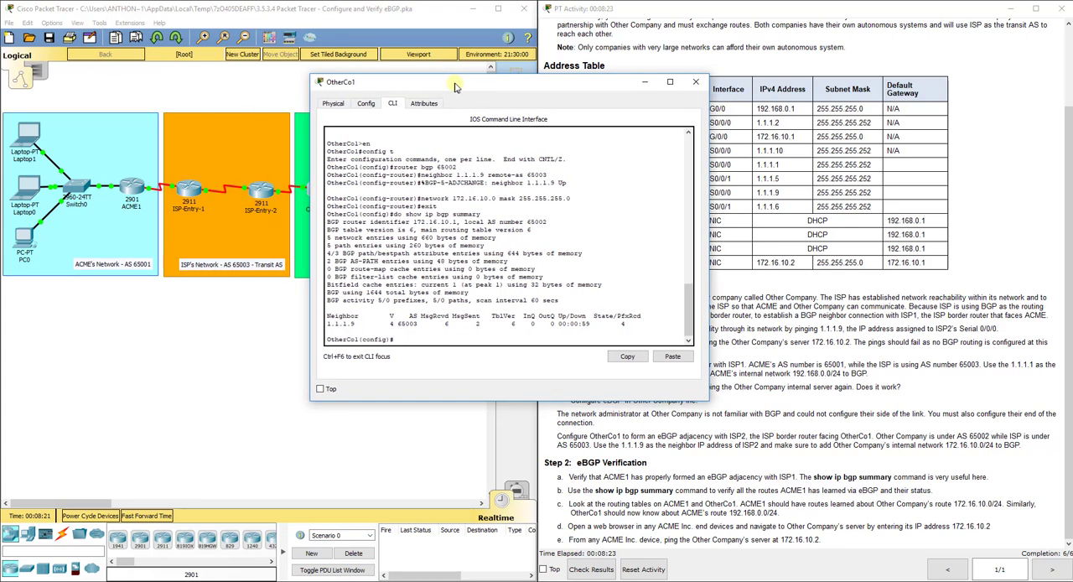
pyautogui.click(127, 195)
pyautogui.moveTo(471, 125); pyautogui.dragTo(510, 128)
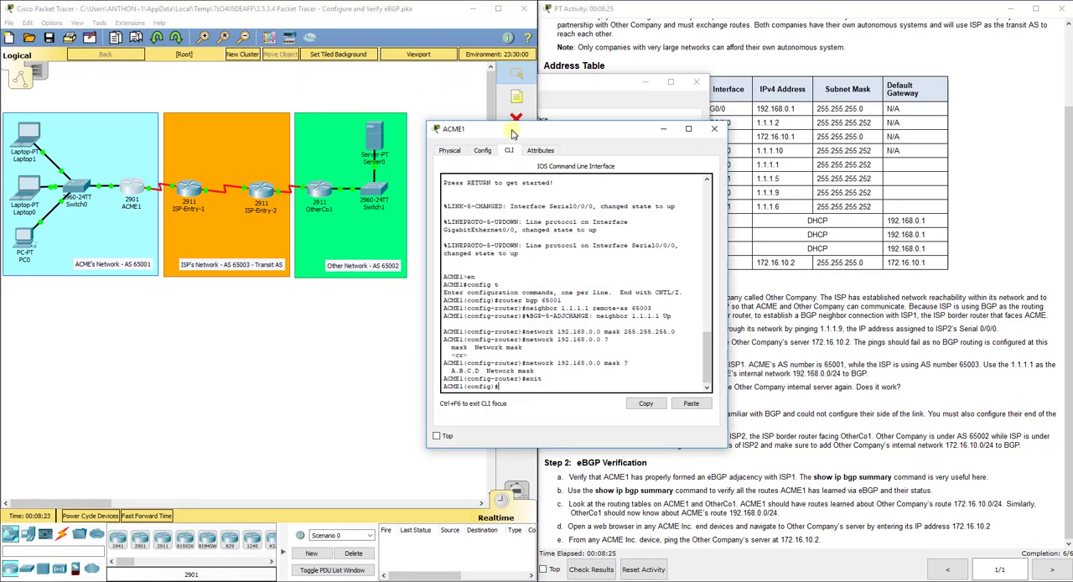
pyautogui.moveTo(424, 150); pyautogui.dragTo(325, 150)
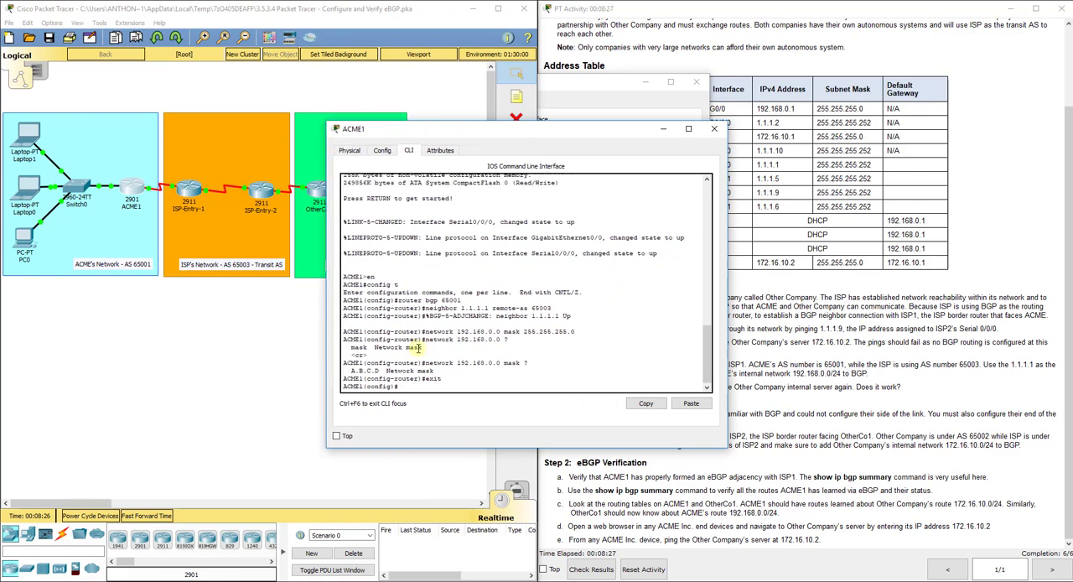
pyautogui.write('do so')
pyautogui.write('ow b')
pyautogui.press('BackSpace')
pyautogui.write('ip bgp summary')
pyautogui.press('Return')
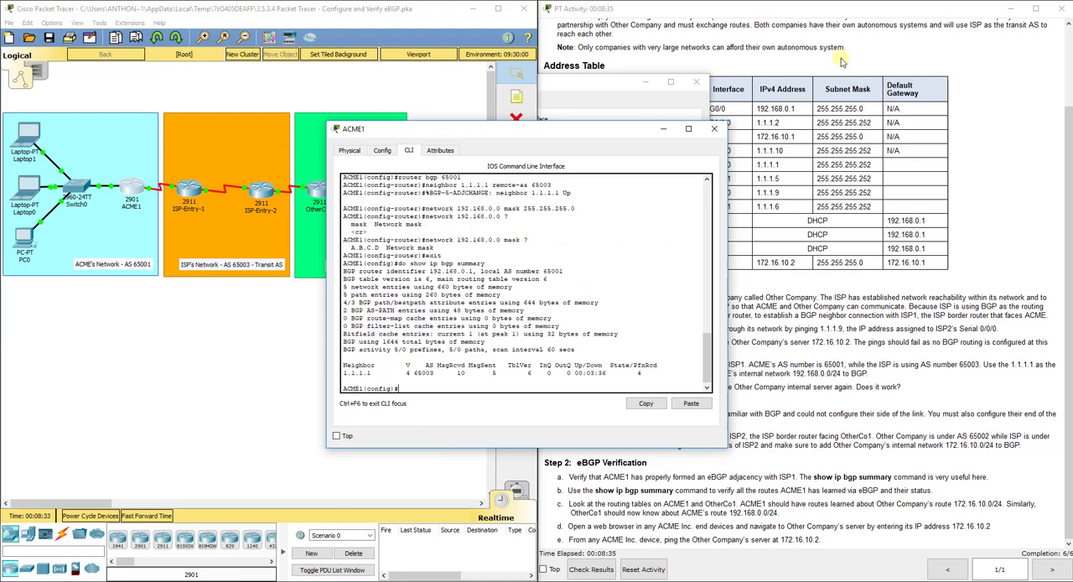
pyautogui.moveTo(343, 373); pyautogui.dragTo(434, 373)
# - Open the ISP-Entry-1 router's command line and enter global configuration mode
pyautogui.click(180, 186)
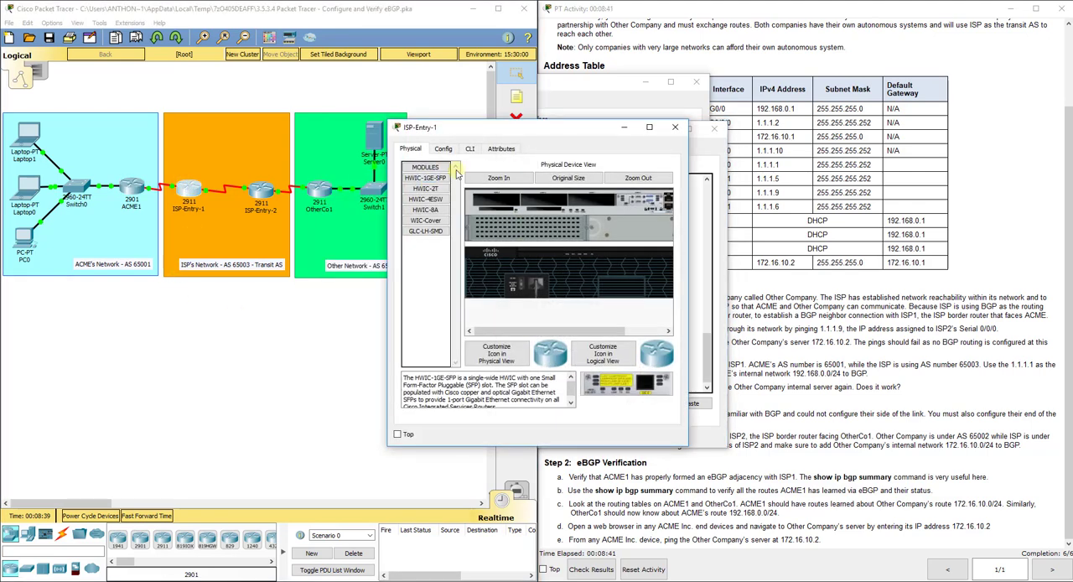
pyautogui.click(470, 148)
pyautogui.press('Return')
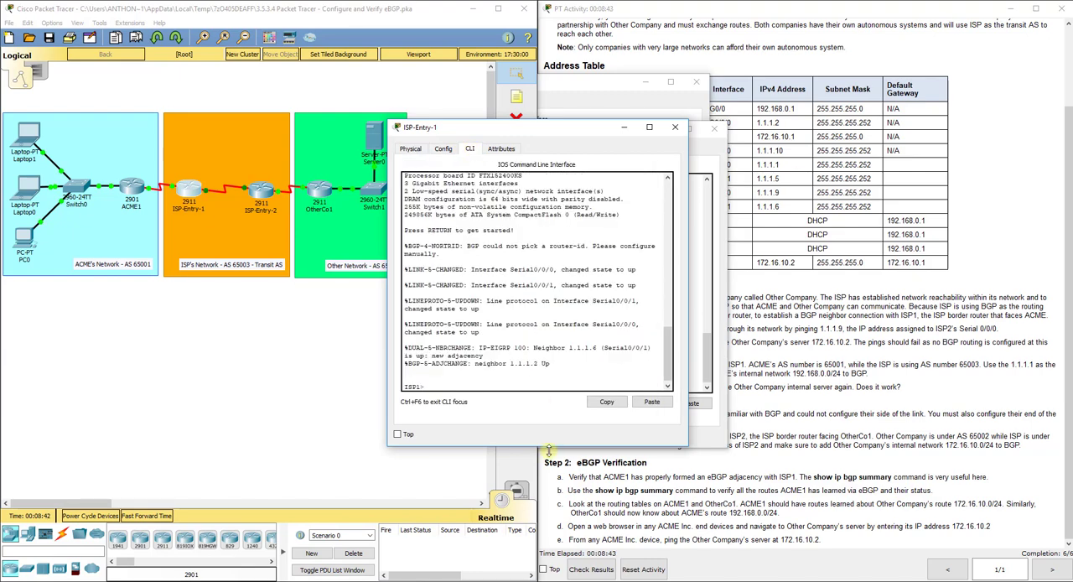
pyautogui.write('en')
pyautogui.press('Return')
pyautogui.write('config t')
pyautogui.press('Return')
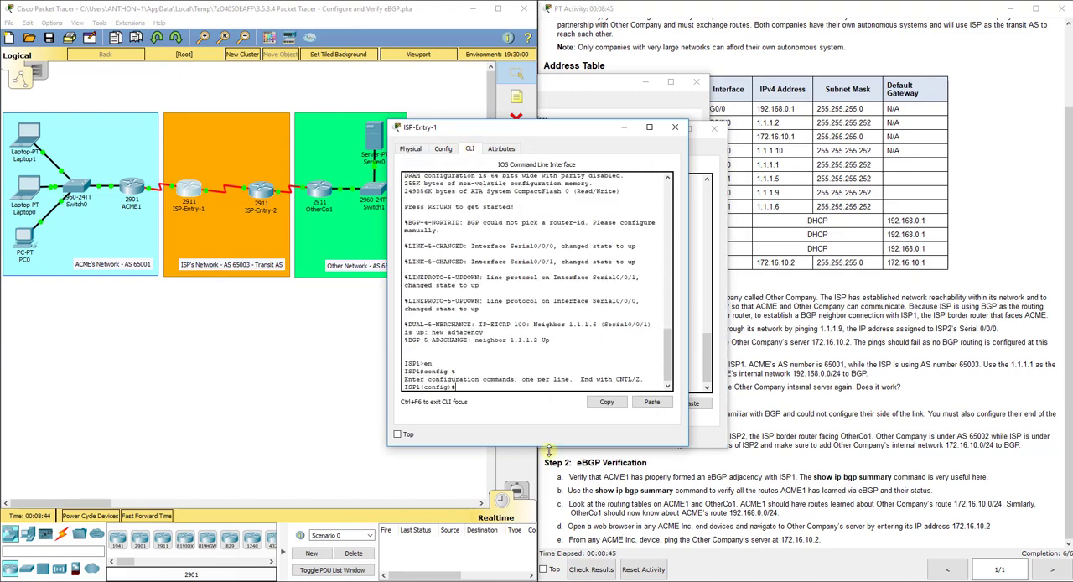
# - Run do show ip bgp summary on ISP-Entry-1 to examine its neighbor entry, and close the router's window
pyautogui.write('do show ip bgp summary')
pyautogui.press('Return')
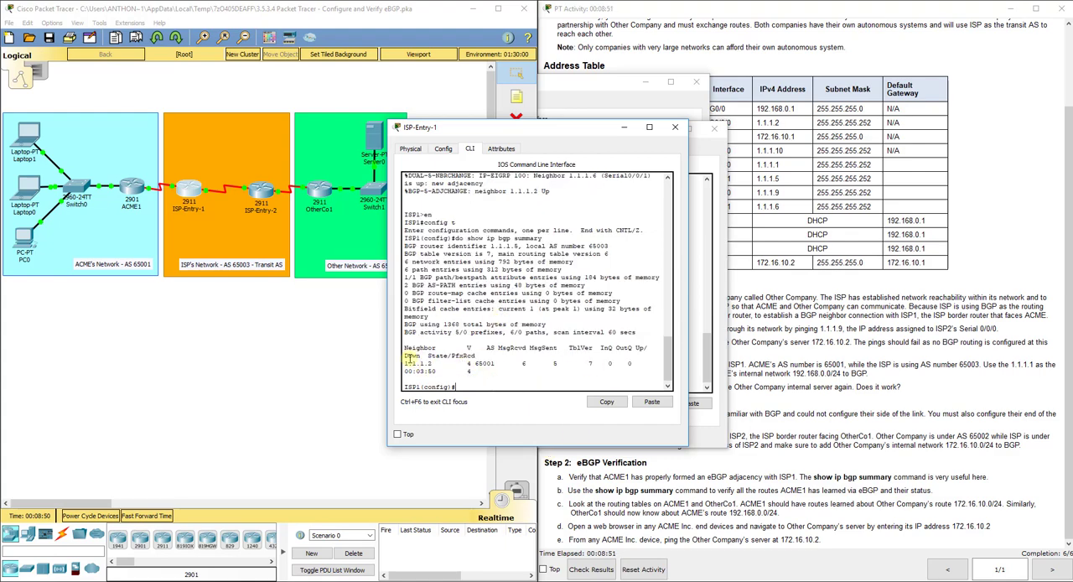
pyautogui.moveTo(387, 359); pyautogui.dragTo(338, 358)
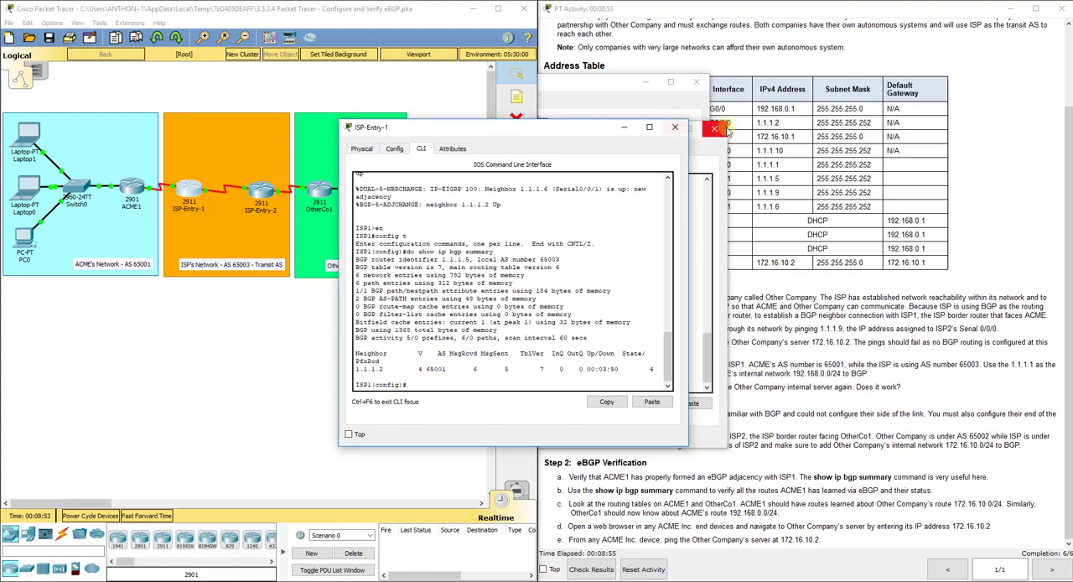
pyautogui.click(674, 127)
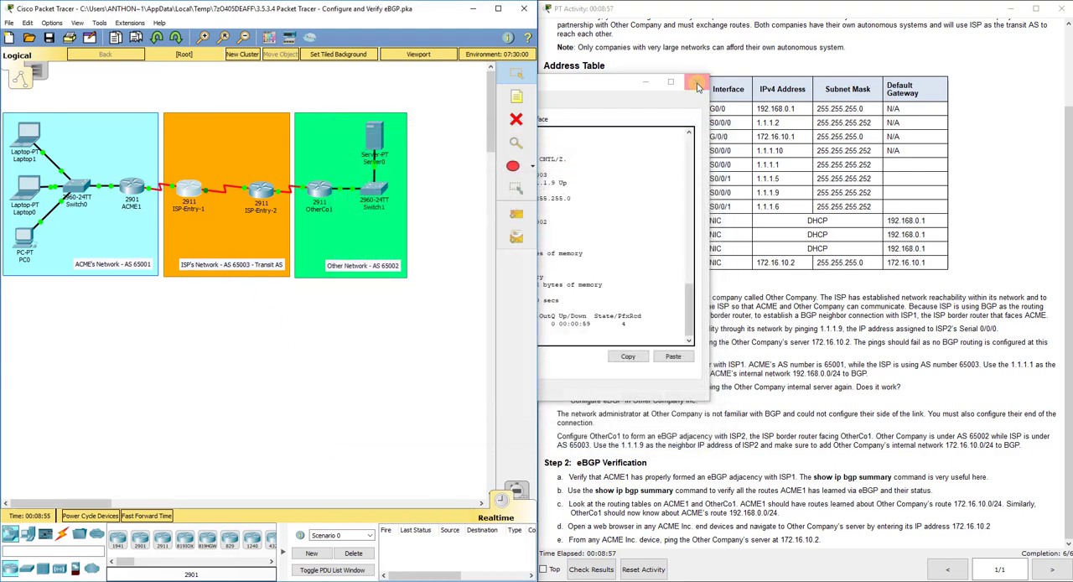